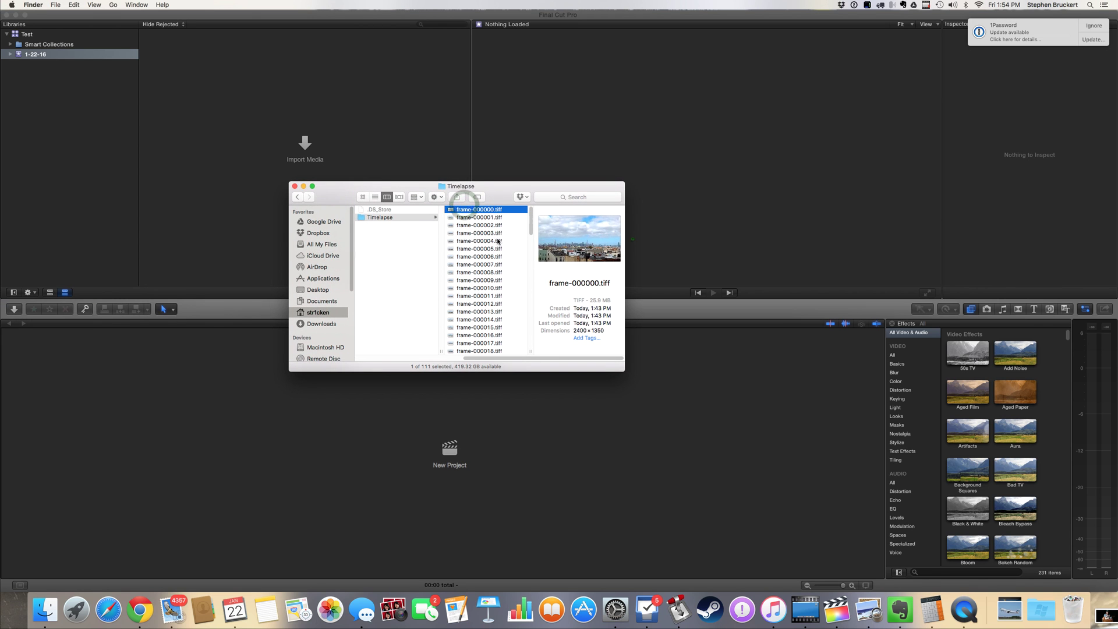
# - Preview the skyline stills full size in Quick Look, stepping through a few frames
pyautogui.click(499, 241)
pyautogui.press('space')
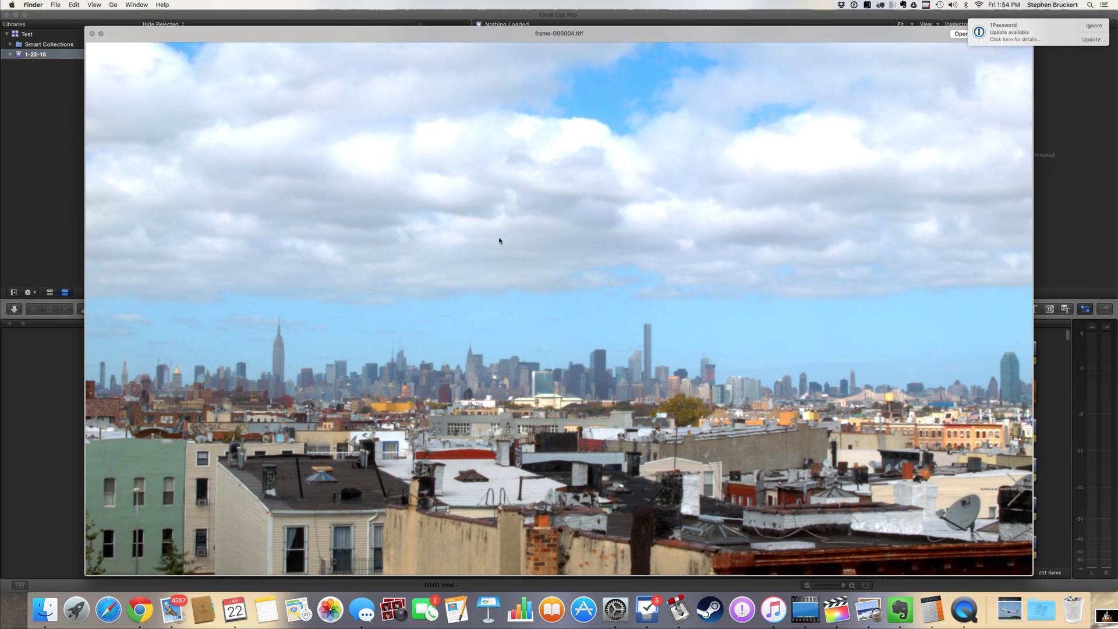
pyautogui.press('Down')
pyautogui.press('Down')
pyautogui.press('Down')
pyautogui.press('Down')
pyautogui.press('Down')
pyautogui.press('Down')
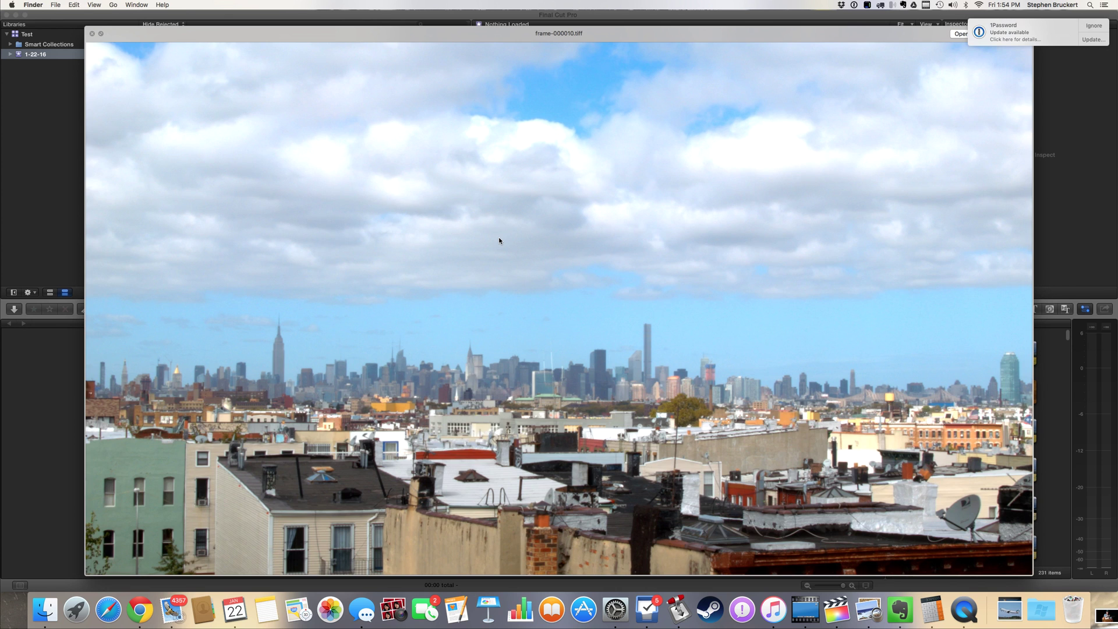
pyautogui.press('Down')
pyautogui.press('Down')
pyautogui.press('Down')
pyautogui.press('Down')
pyautogui.press('Down')
pyautogui.press('Down')
pyautogui.press('Down')
pyautogui.press('Down')
pyautogui.press('Down')
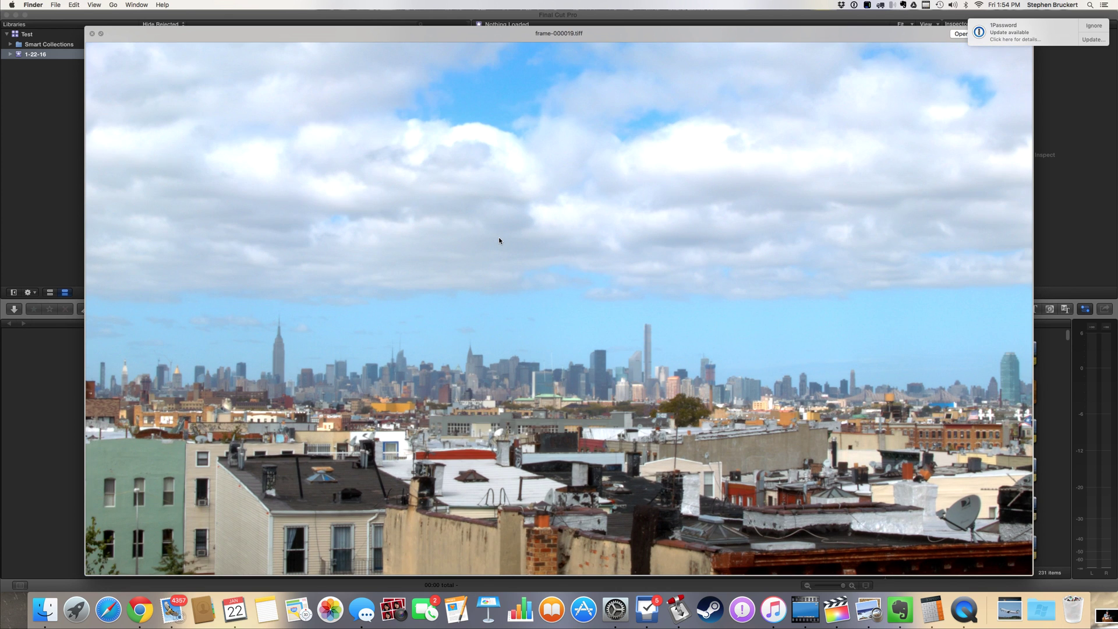
pyautogui.press('space')
# - Select all 111 TIFF stills, frame-000000.tiff through frame-000110.tiff, in the Timelapse folder
pyautogui.scroll(-15, 493, 254)
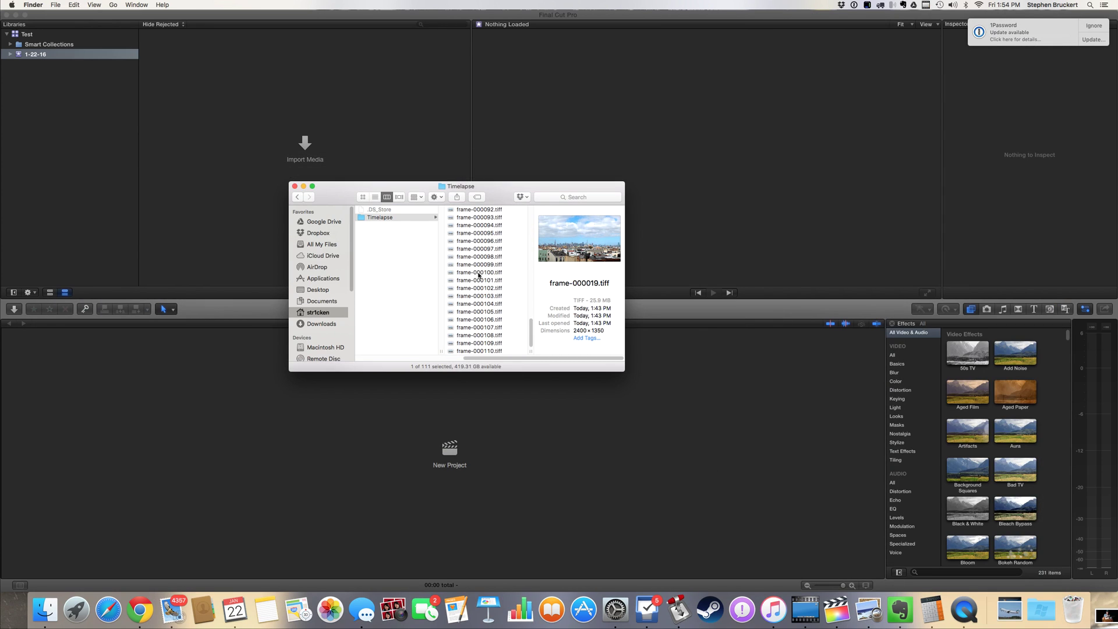
pyautogui.click(485, 352)
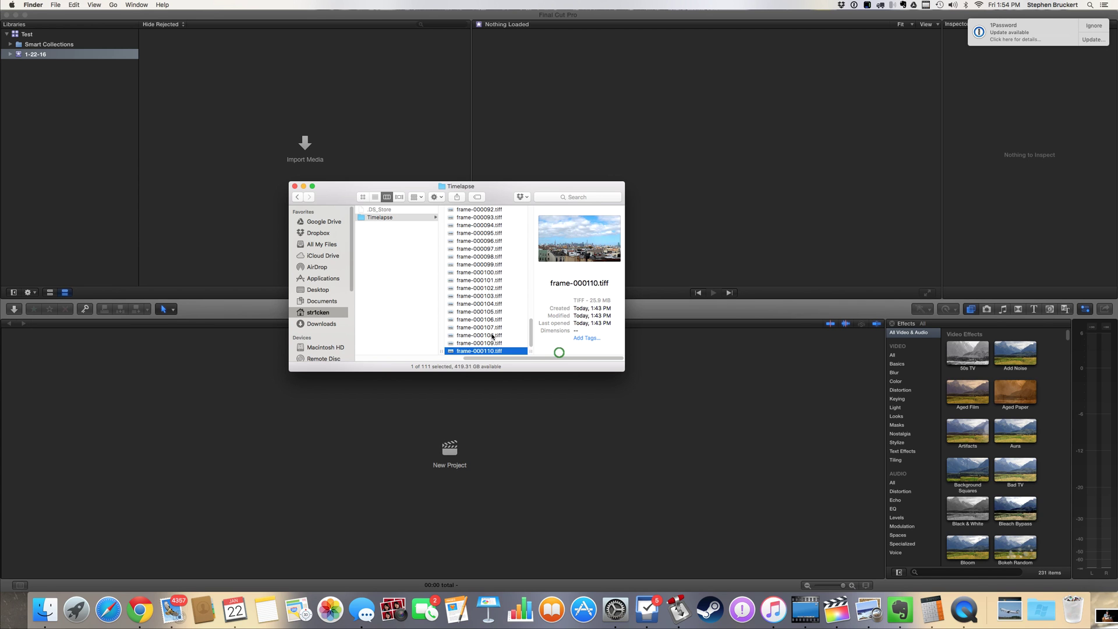
pyautogui.scroll(15, 489, 280)
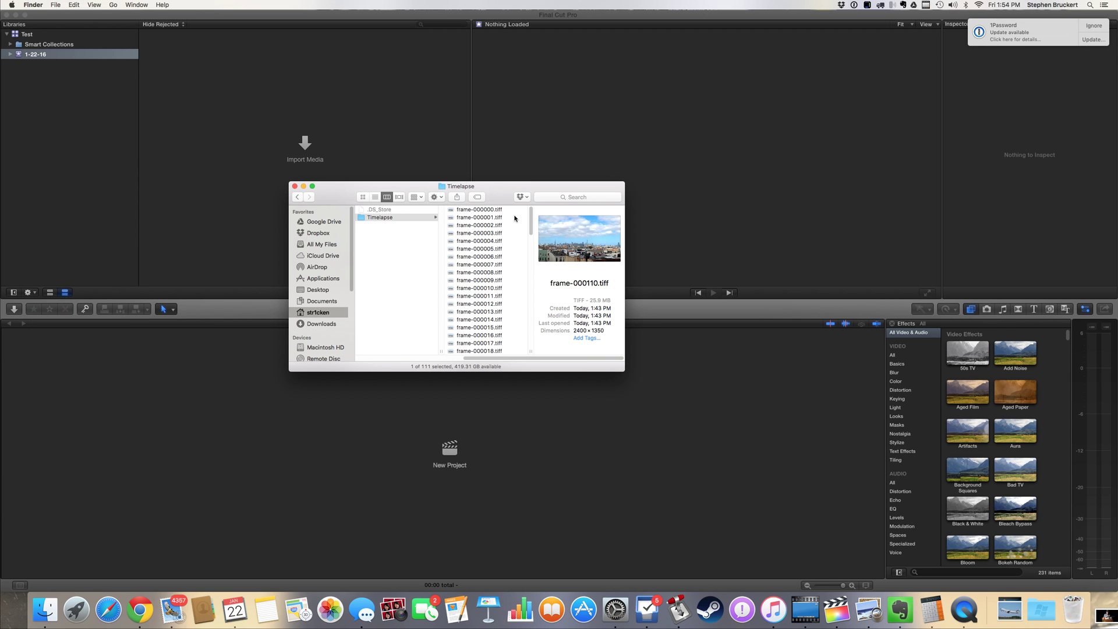
pyautogui.click(496, 211)
pyautogui.scroll(-15, 484, 251)
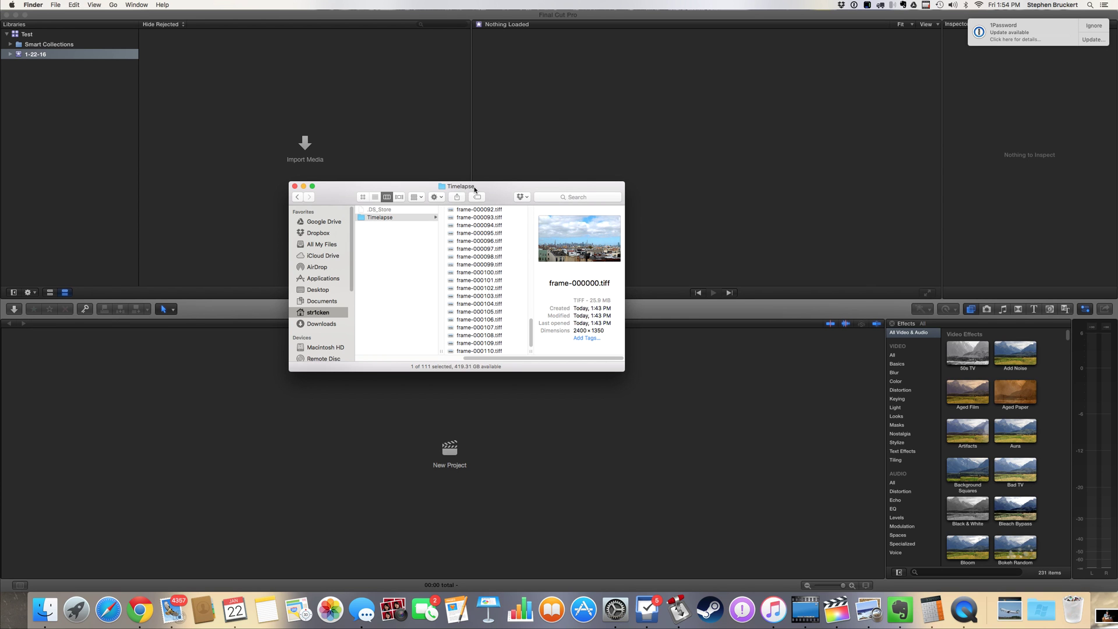
pyautogui.moveTo(479, 188); pyautogui.dragTo(671, 138)
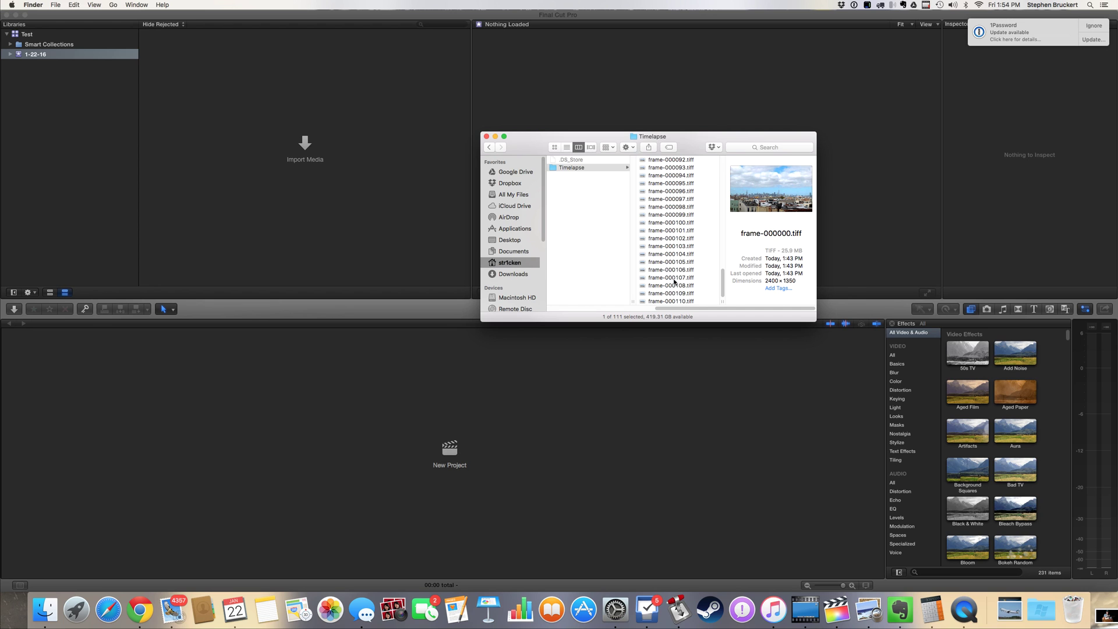
pyautogui.scroll(15, 676, 284)
pyautogui.scroll(-15, 684, 265)
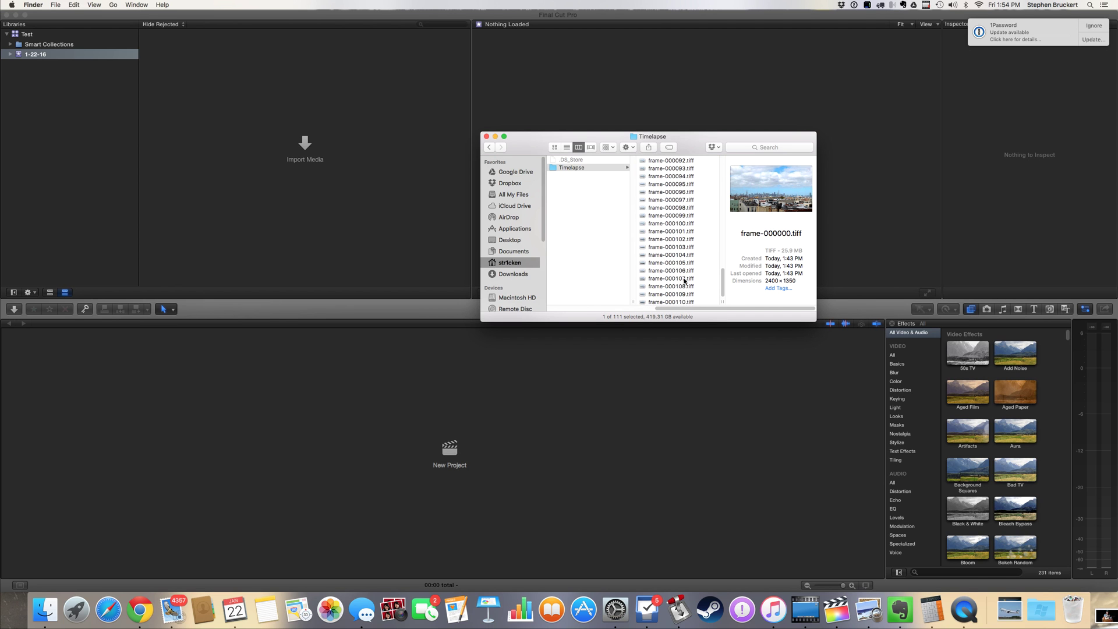
pyautogui.keyDown('shift'); pyautogui.click(683, 301); pyautogui.keyUp('shift')
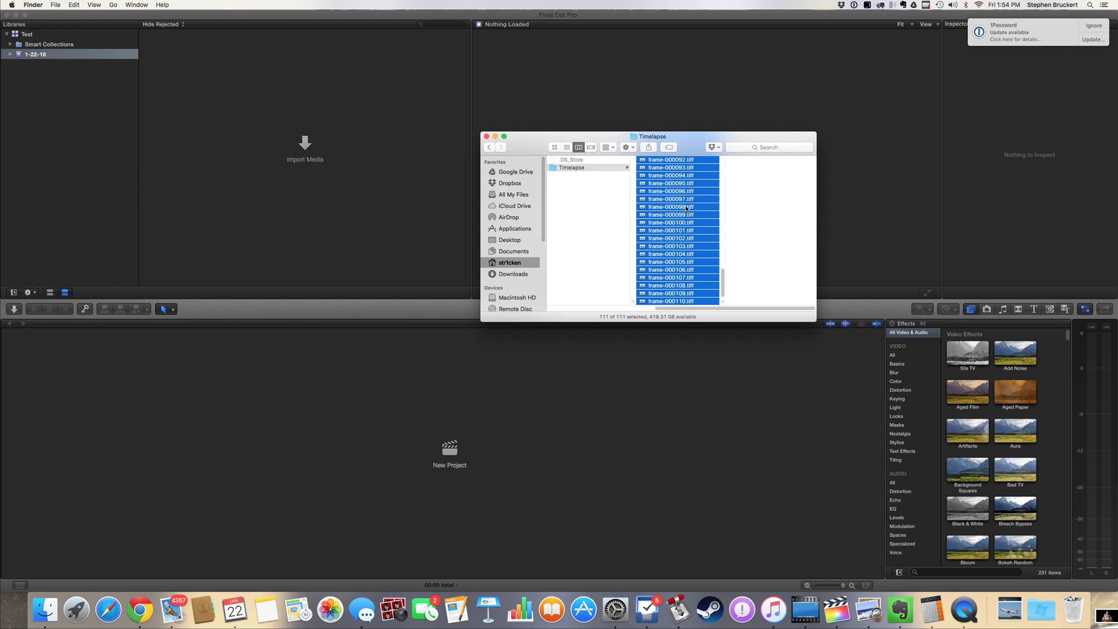
# - Import the 111 selected stills into the 1-22-16 event and browse the resulting clips
pyautogui.moveTo(686, 209); pyautogui.dragTo(692, 222)
pyautogui.moveTo(644, 209); pyautogui.dragTo(375, 194)
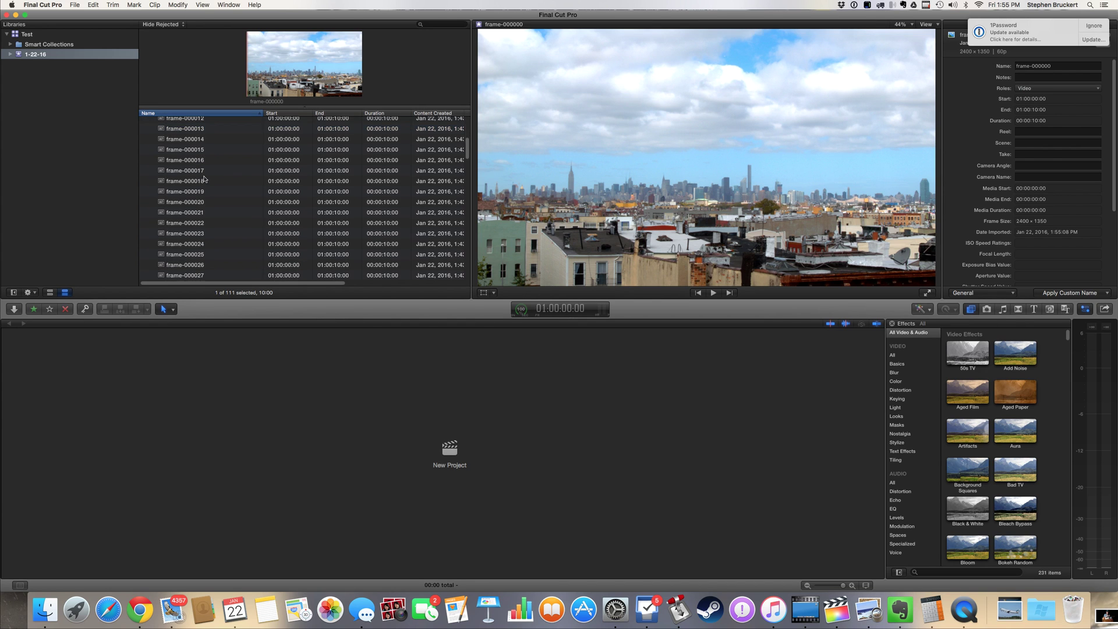
pyautogui.scroll(-1, 212, 161)
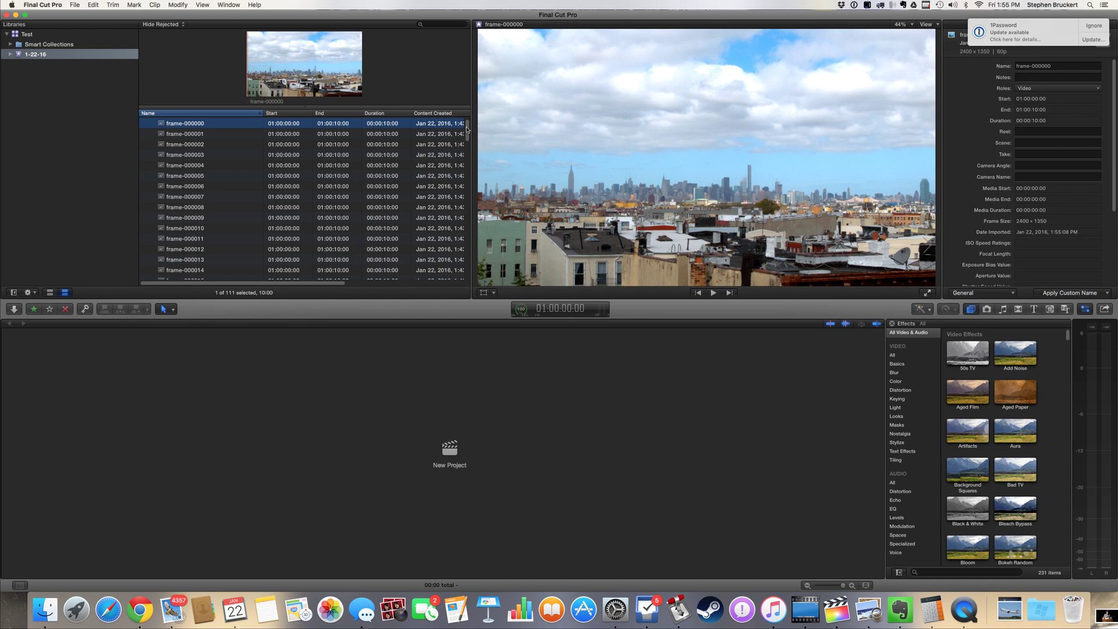
pyautogui.moveTo(467, 129); pyautogui.dragTo(467, 279)
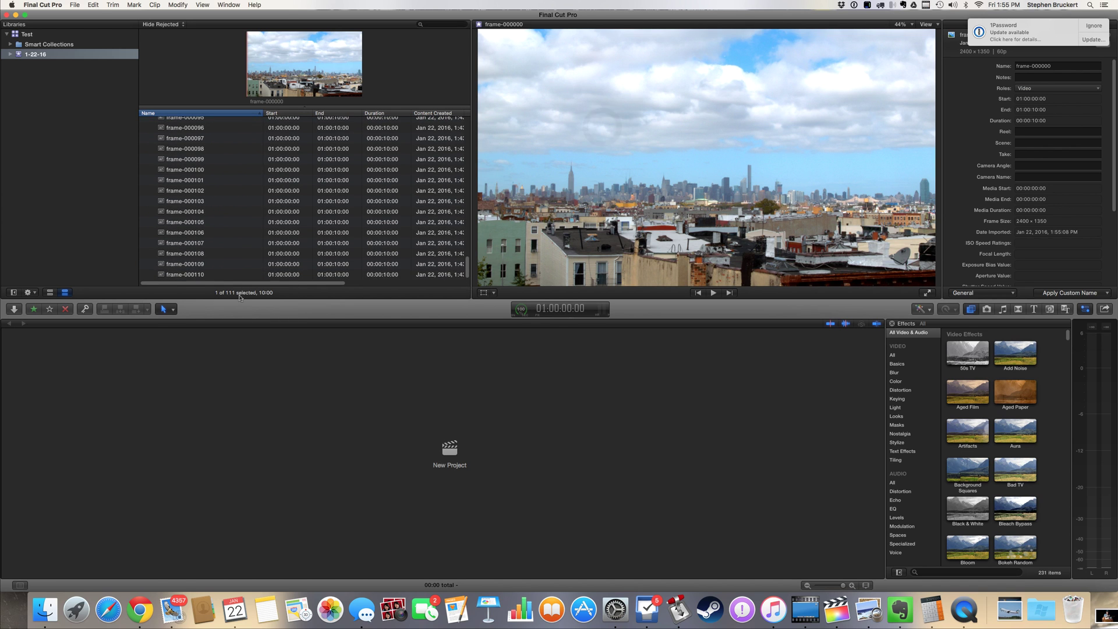
# - Create a new project named 'Timelapse Test' via File > New > Project
pyautogui.click(76, 4)
pyautogui.moveTo(139, 17)
pyautogui.click(209, 19)
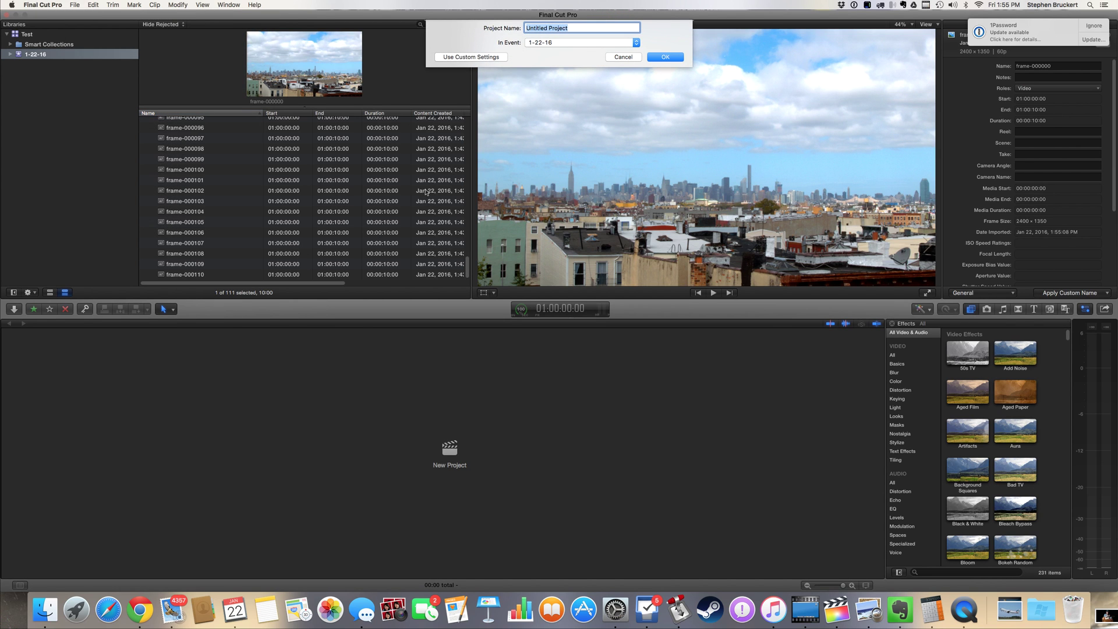
pyautogui.write('Timelapse Test')
pyautogui.press('Return')
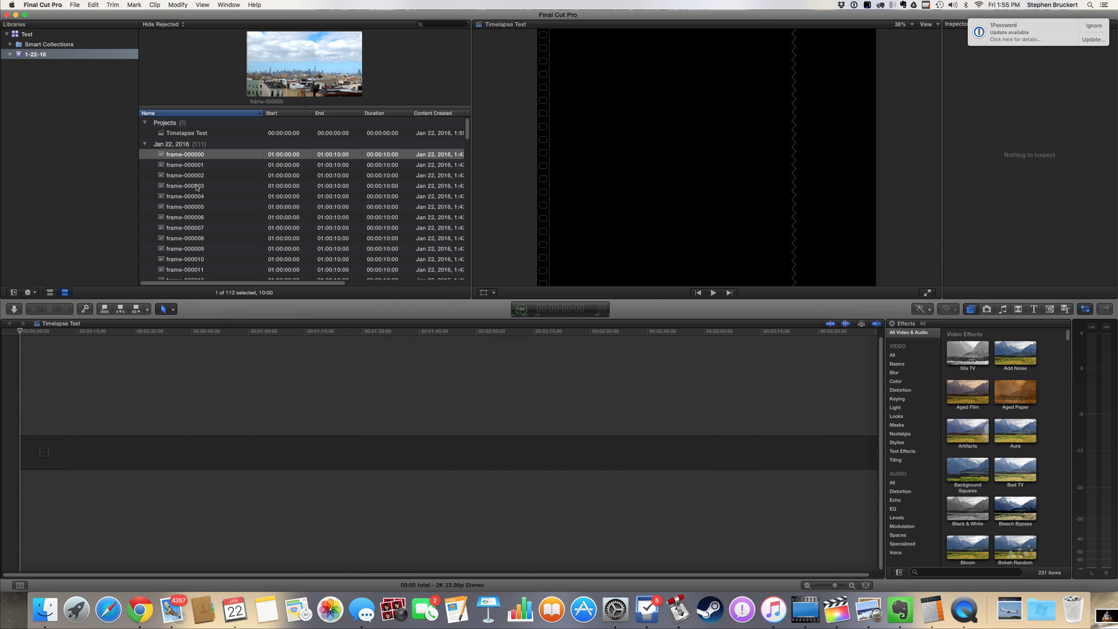
# - Drag clips frame-000000 through frame-000110 into the timeline and accept 1080p HD 23.98p video properties
pyautogui.click(197, 157)
pyautogui.scroll(-20, 207, 198)
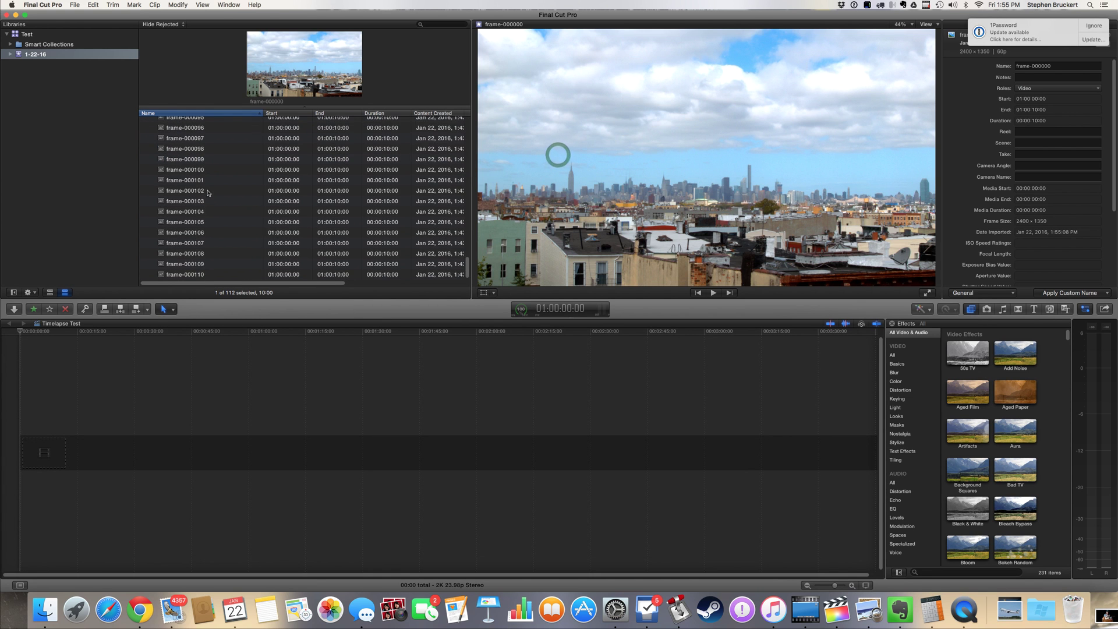
pyautogui.keyDown('shift'); pyautogui.click(205, 274); pyautogui.keyUp('shift')
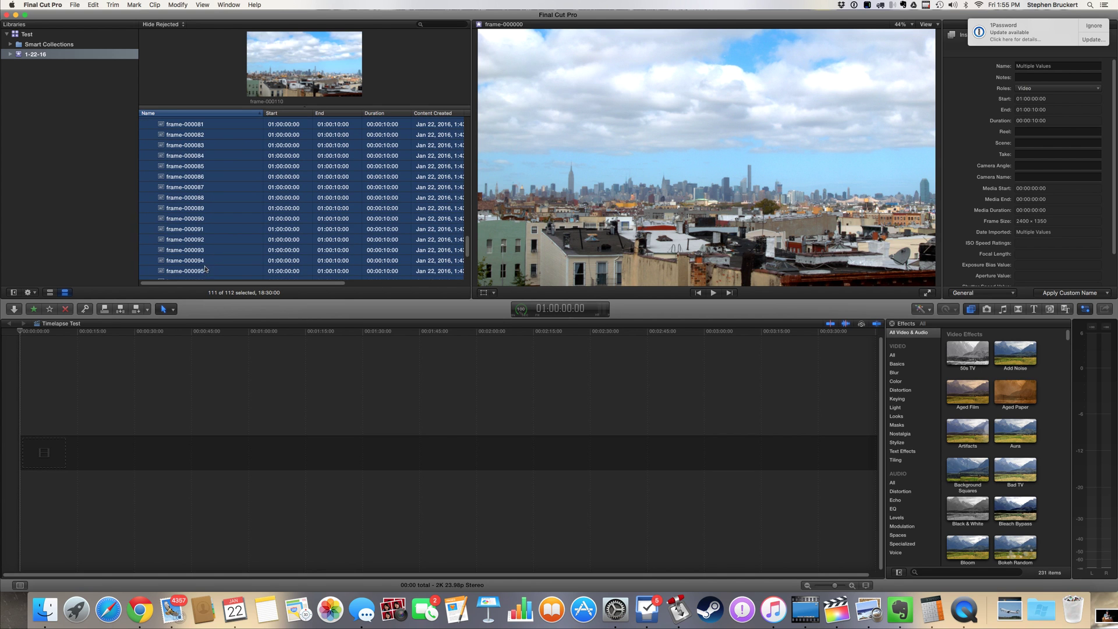
pyautogui.moveTo(199, 278); pyautogui.dragTo(44, 454)
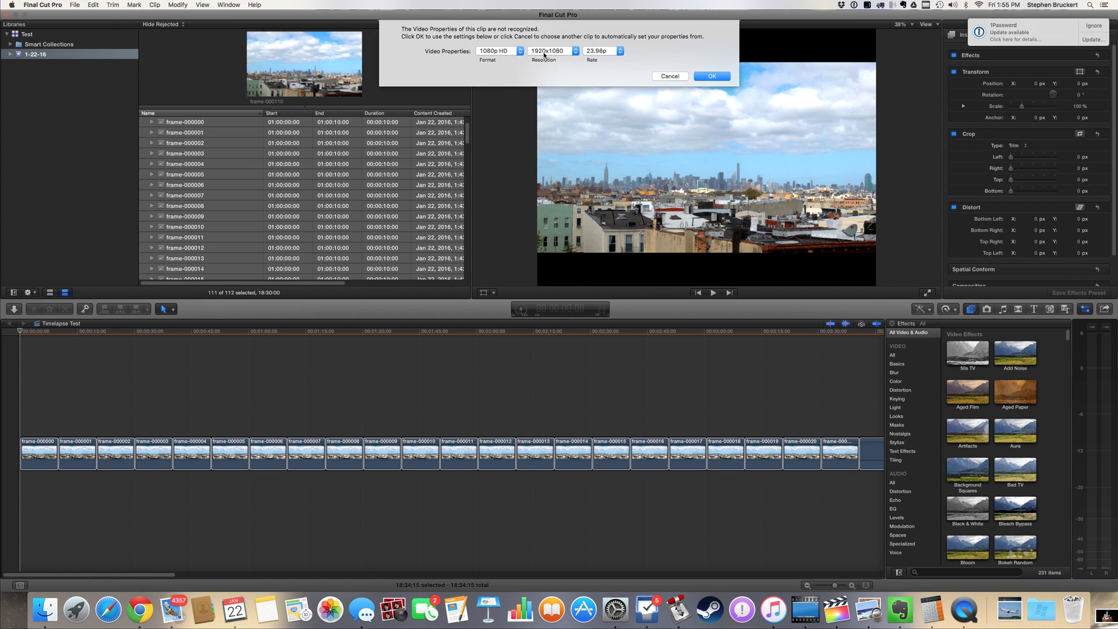
pyautogui.click(715, 76)
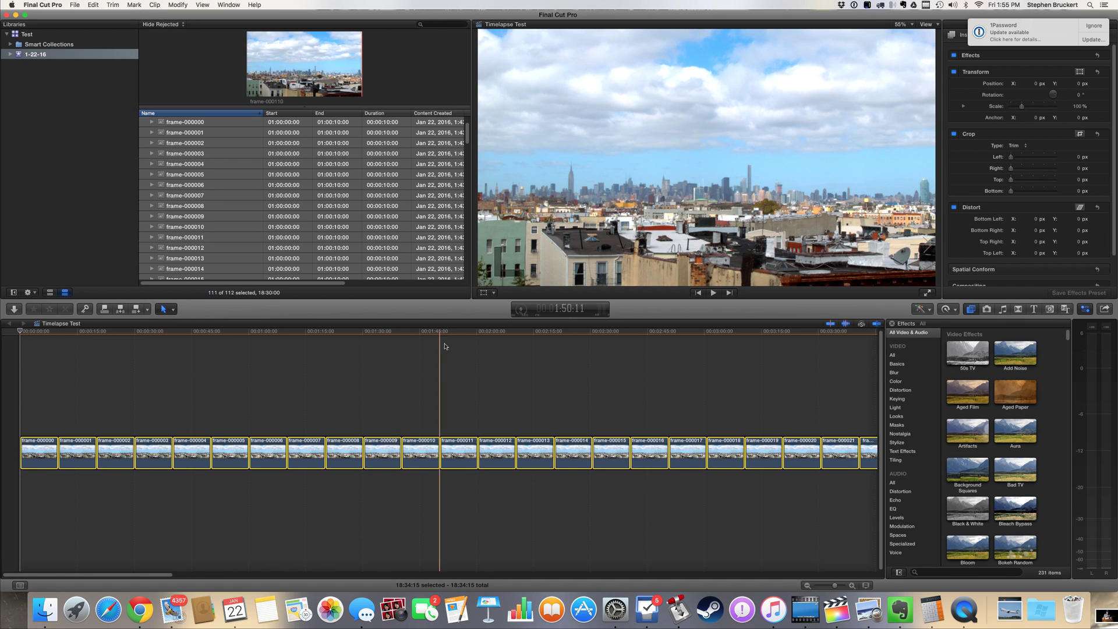
# - Scrub through the 111-clip sequence and zoom the timeline to fit all clips
pyautogui.click(335, 331)
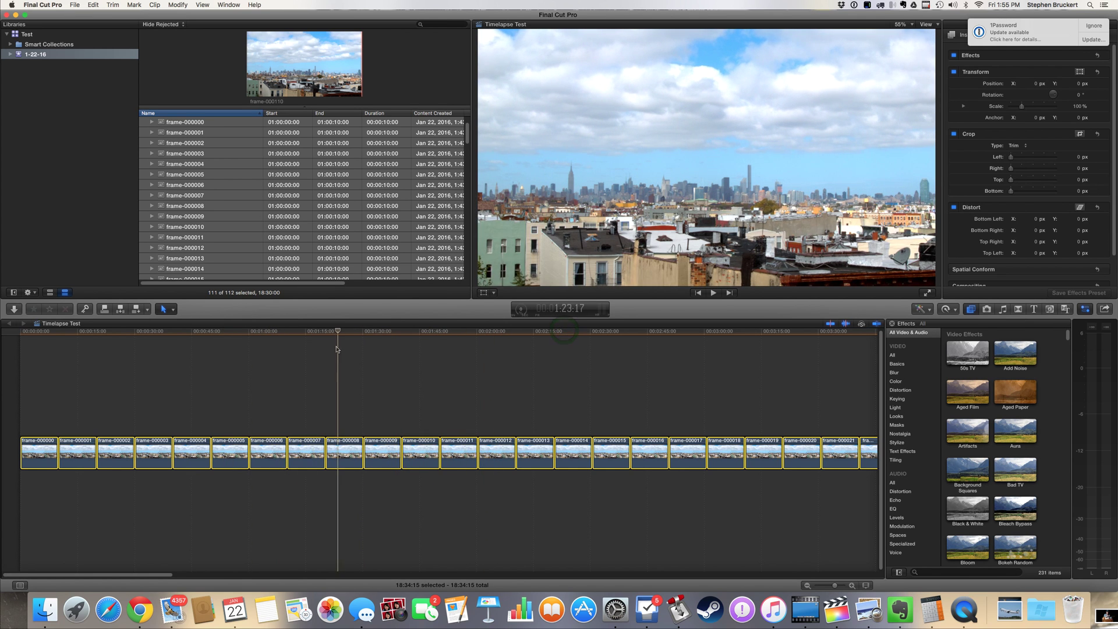
pyautogui.click(446, 384)
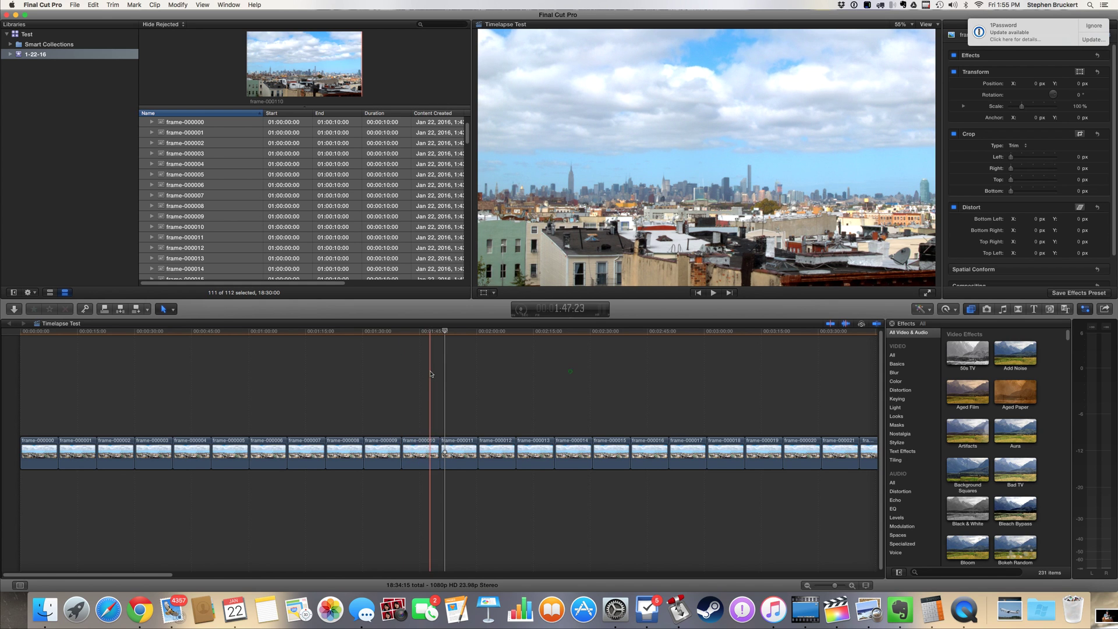
pyautogui.click(430, 402)
pyautogui.press('super+a')
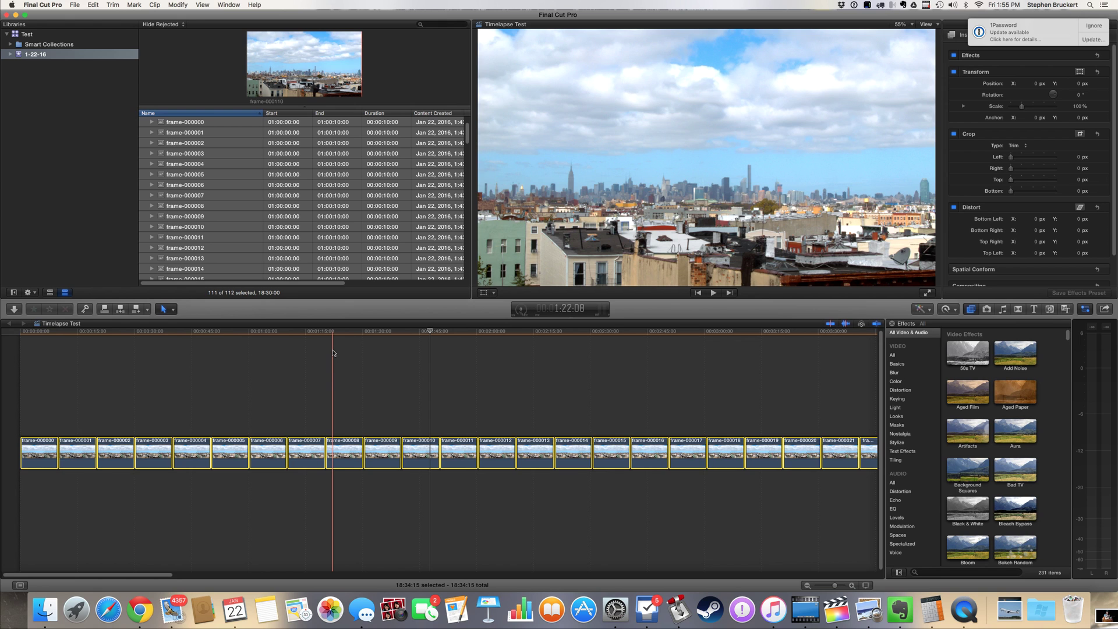
pyautogui.click(326, 356)
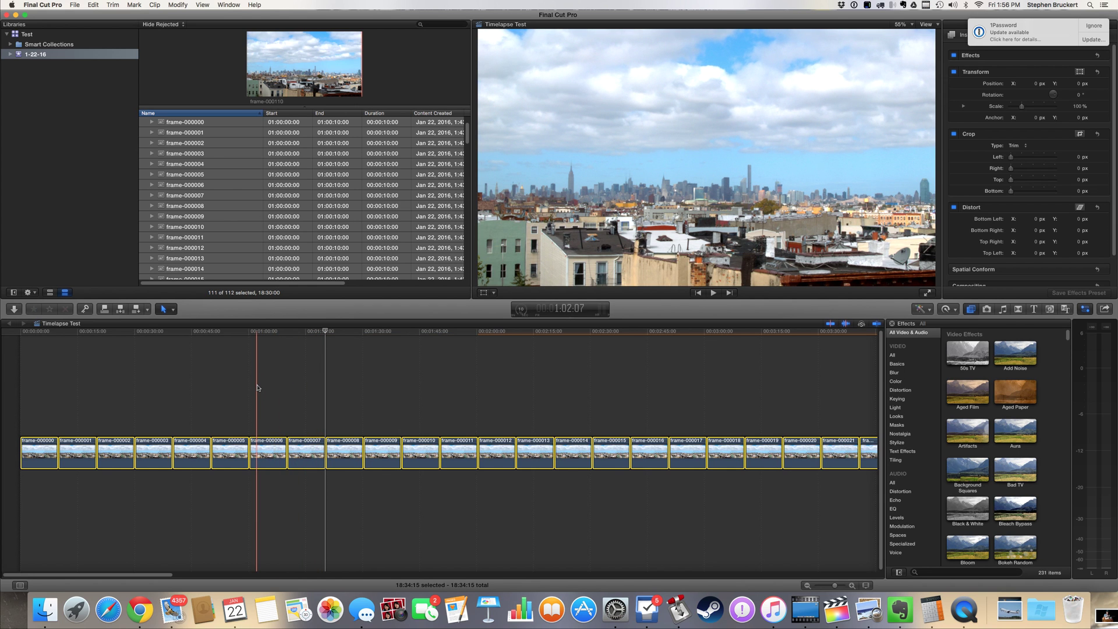
pyautogui.press('super+minus')
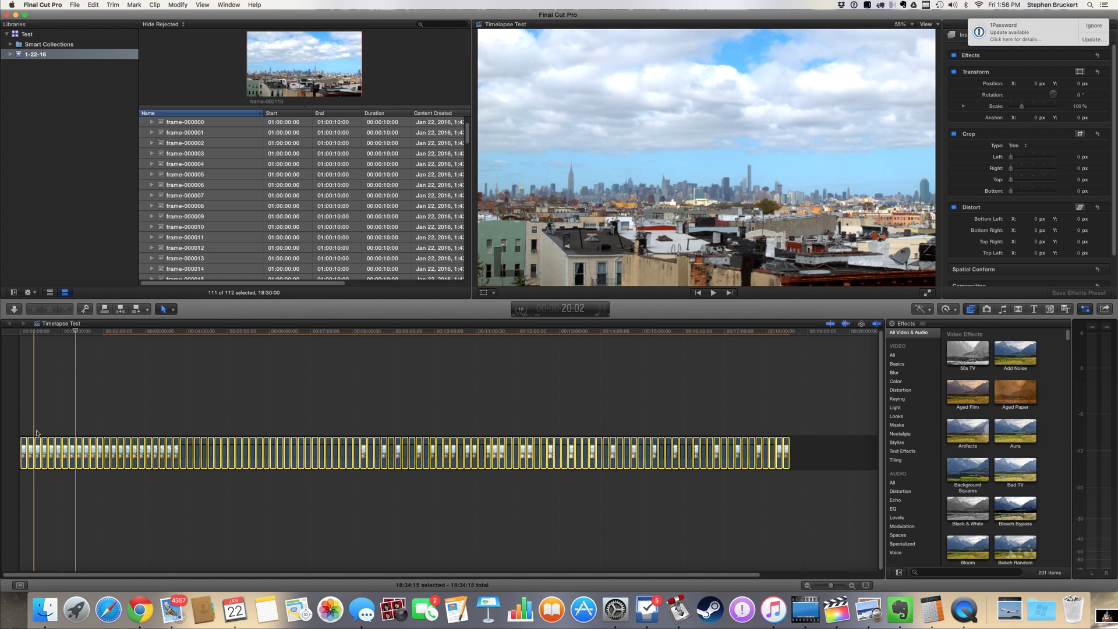
# - Select all timeline clips and bring up Change Duration with Ctrl-D
pyautogui.click(220, 396)
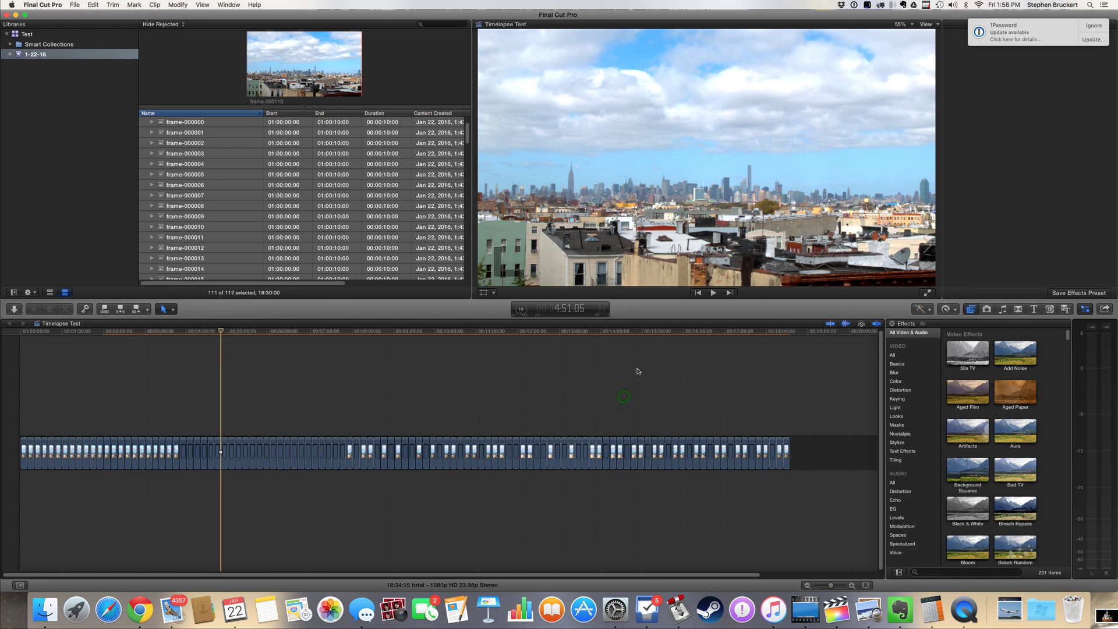
pyautogui.press('super+a')
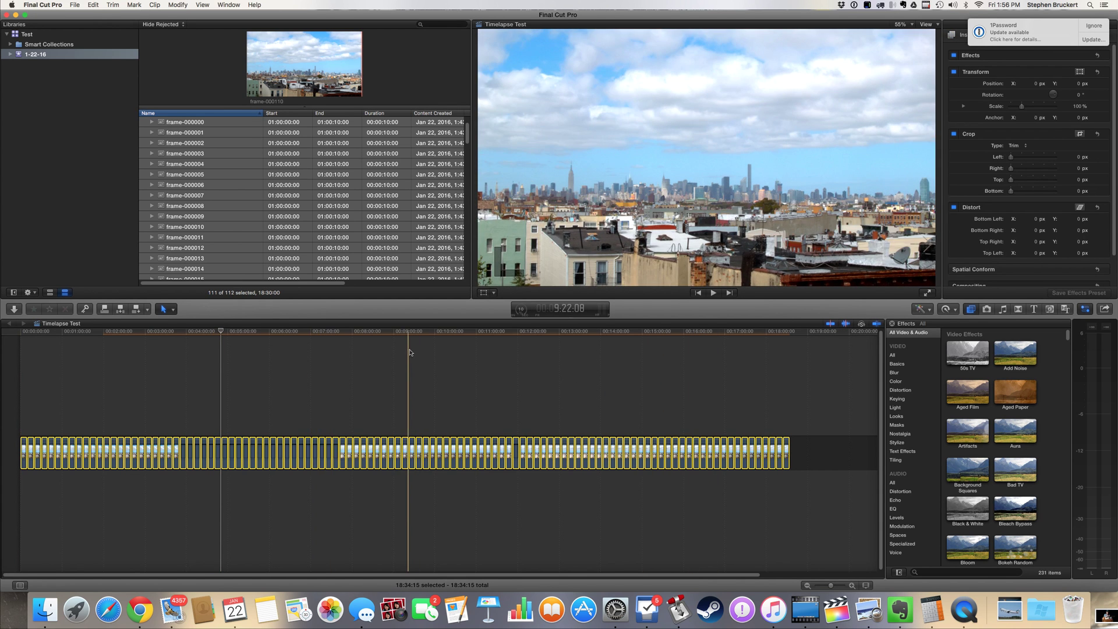
pyautogui.hotkey('ctrl', 'd')
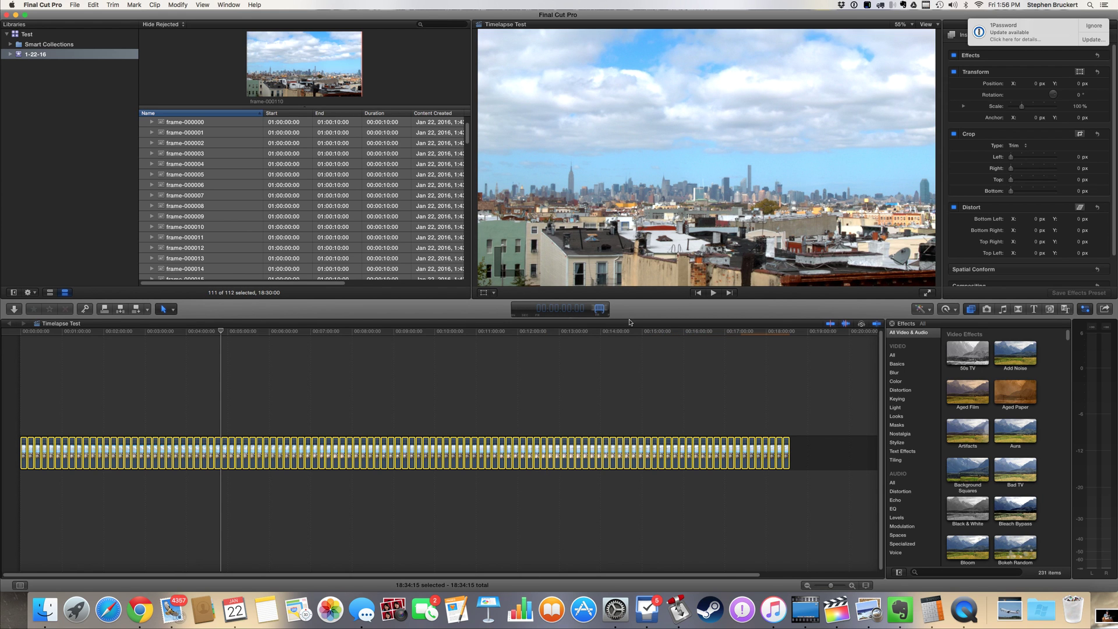
# - Set every selected clip's duration to 1 frame, shrinking the sequence to 04:15
pyautogui.click(632, 344)
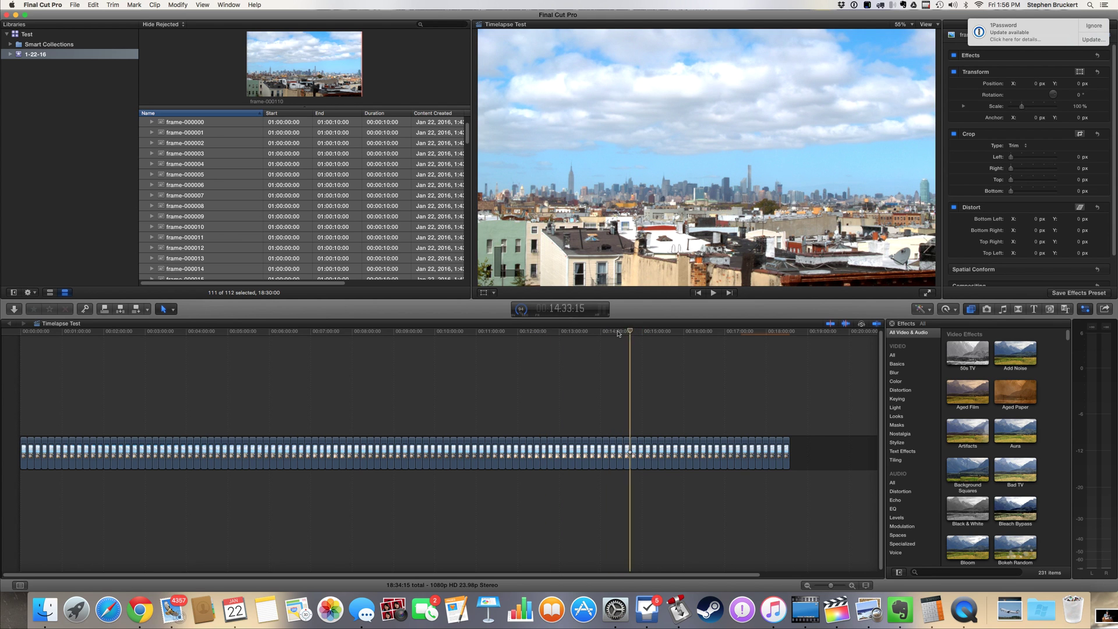
pyautogui.click(591, 403)
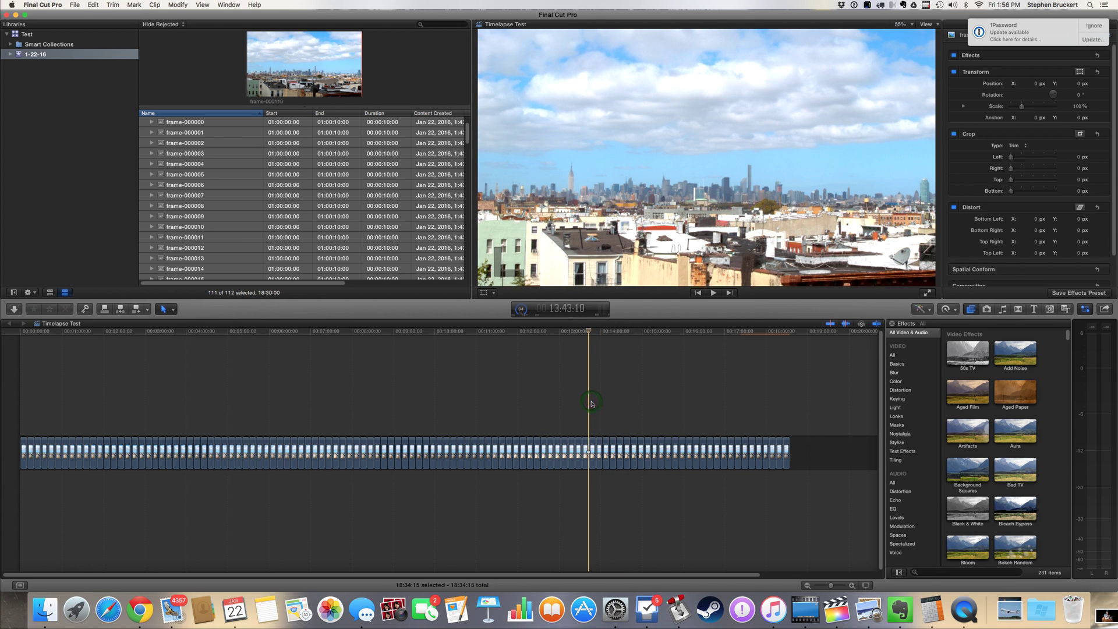
pyautogui.press('super+a')
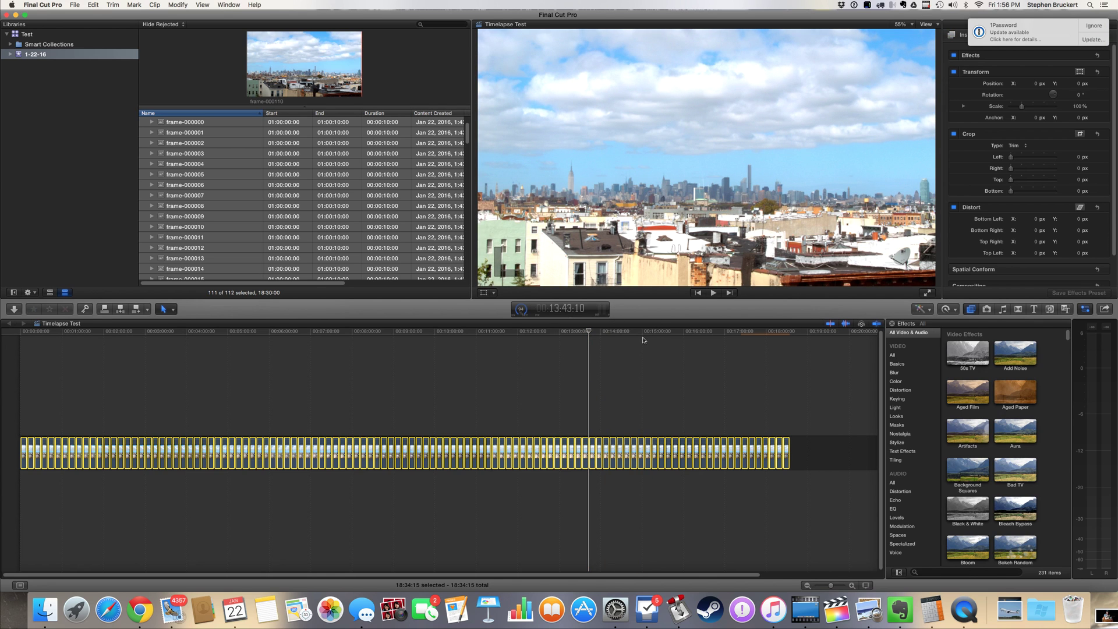
pyautogui.hotkey('ctrl', 'd')
pyautogui.write('1')
pyautogui.press('Return')
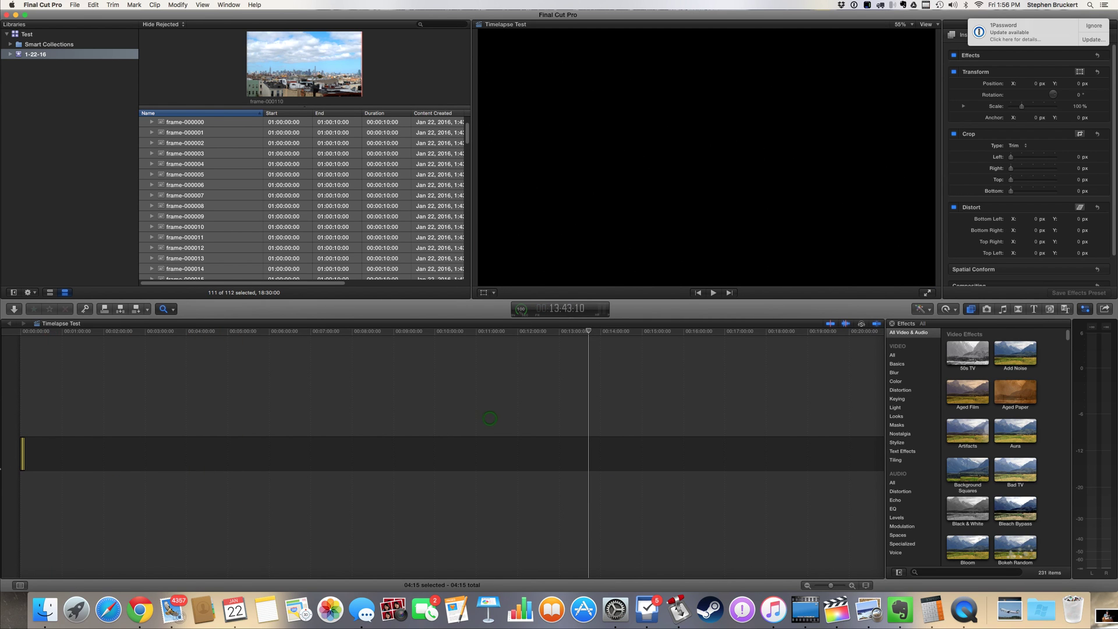
pyautogui.press('z')
pyautogui.press('a')
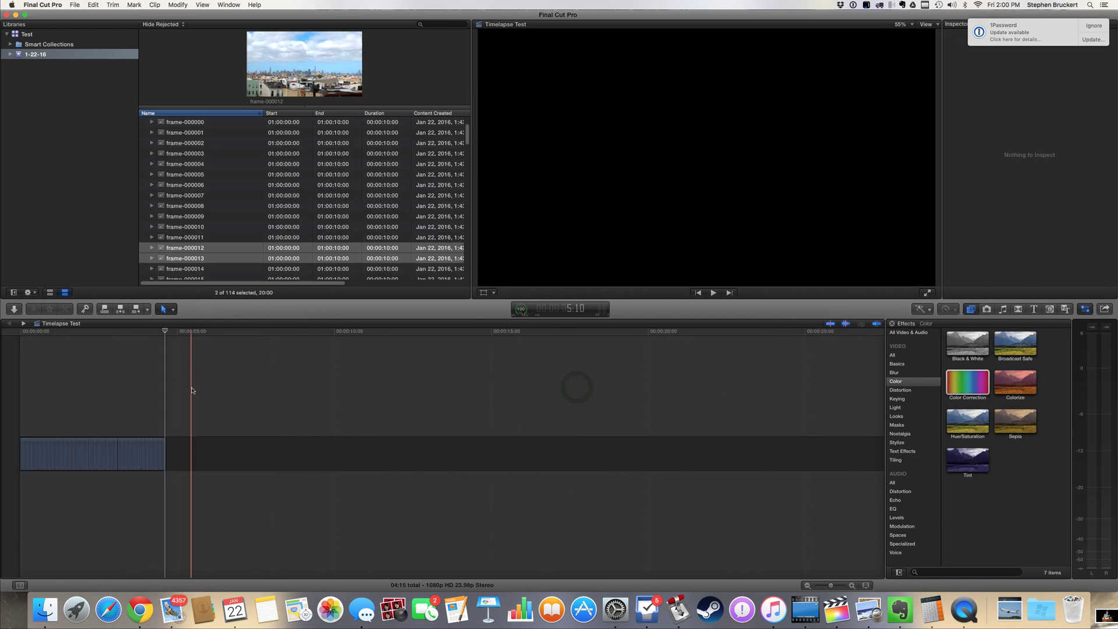
pyautogui.hotkey('shift', 'z')
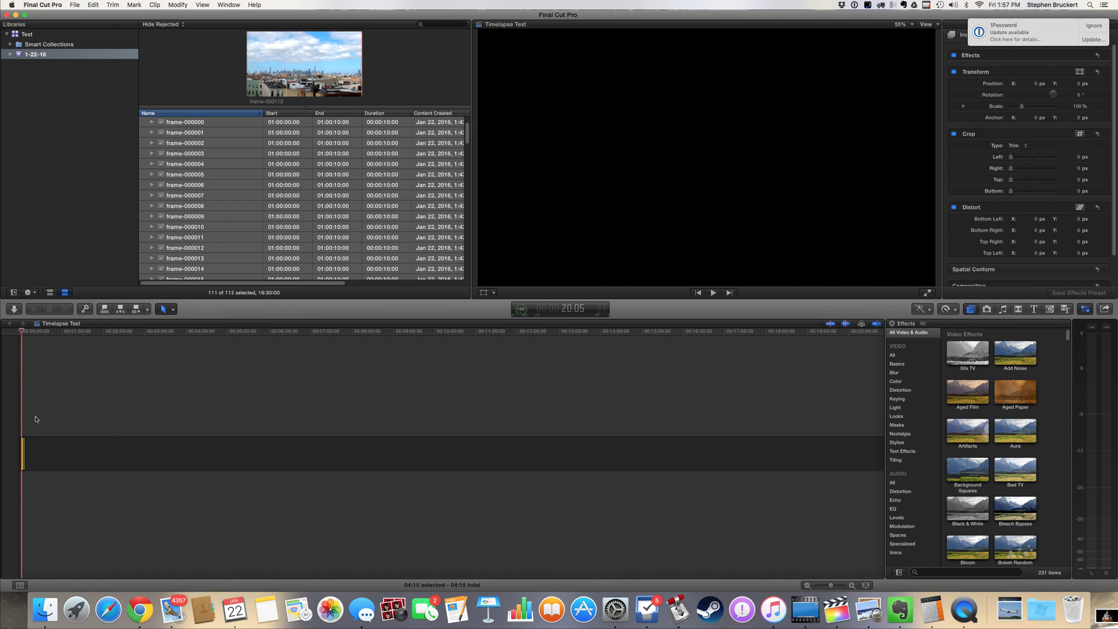
pyautogui.press('a')
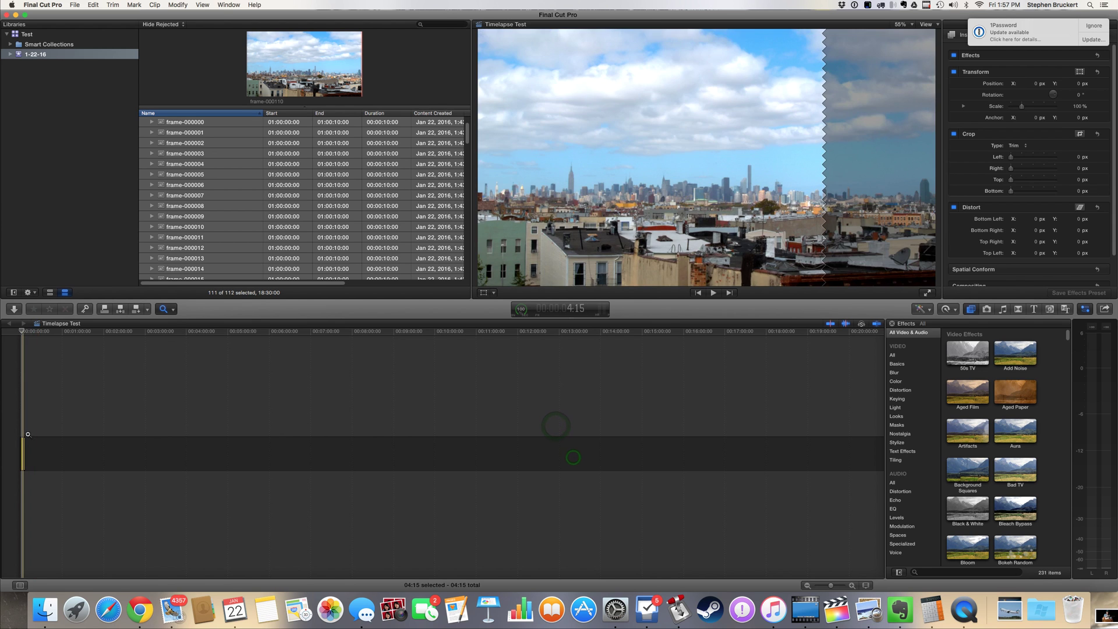
# - Combine the one-frame stills into a compound clip named 'Timelapse Test Clip'
pyautogui.click(98, 422)
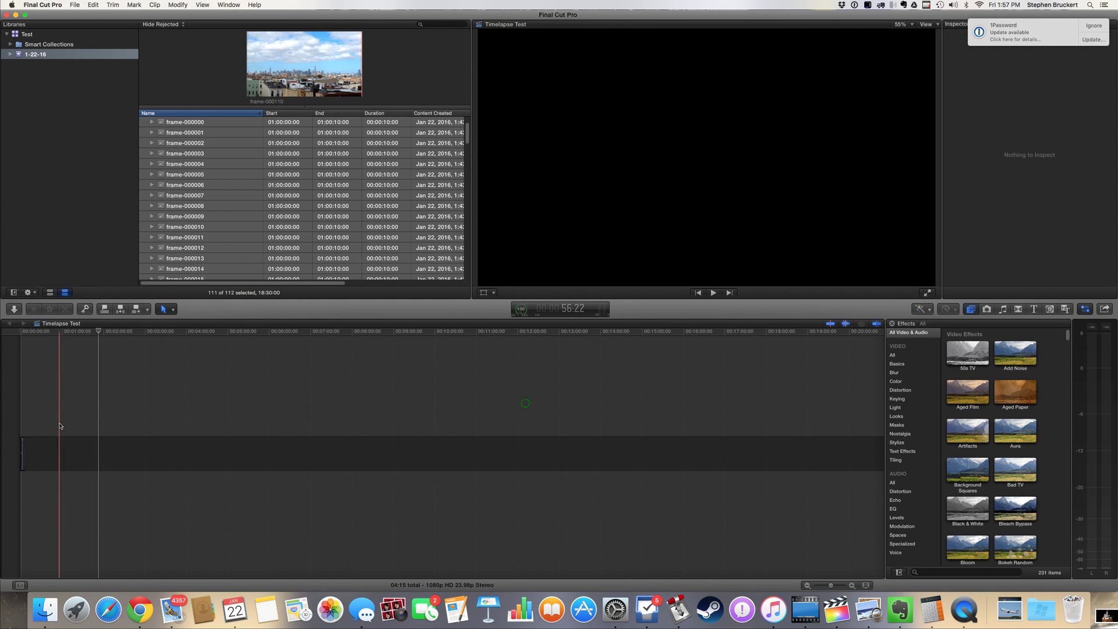
pyautogui.click(23, 454)
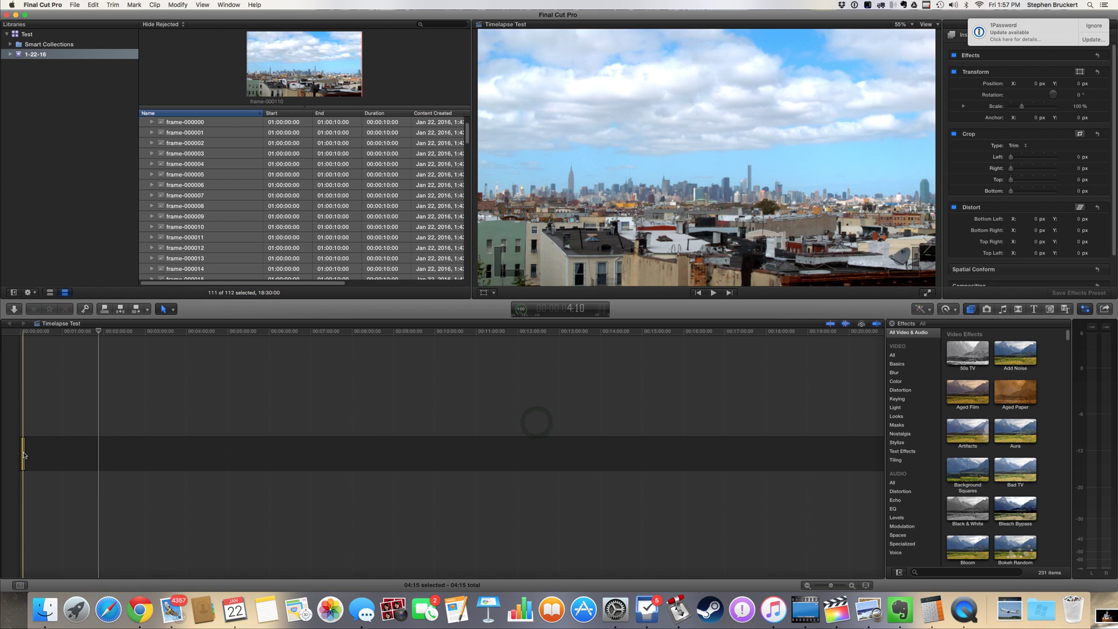
pyautogui.rightClick(24, 455)
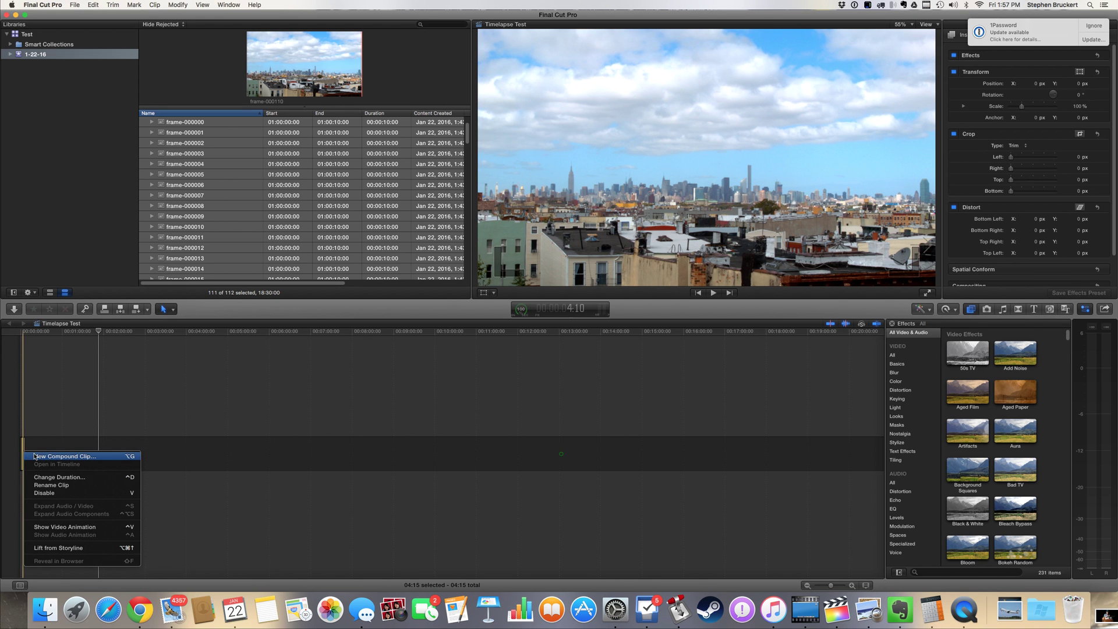
pyautogui.click(34, 456)
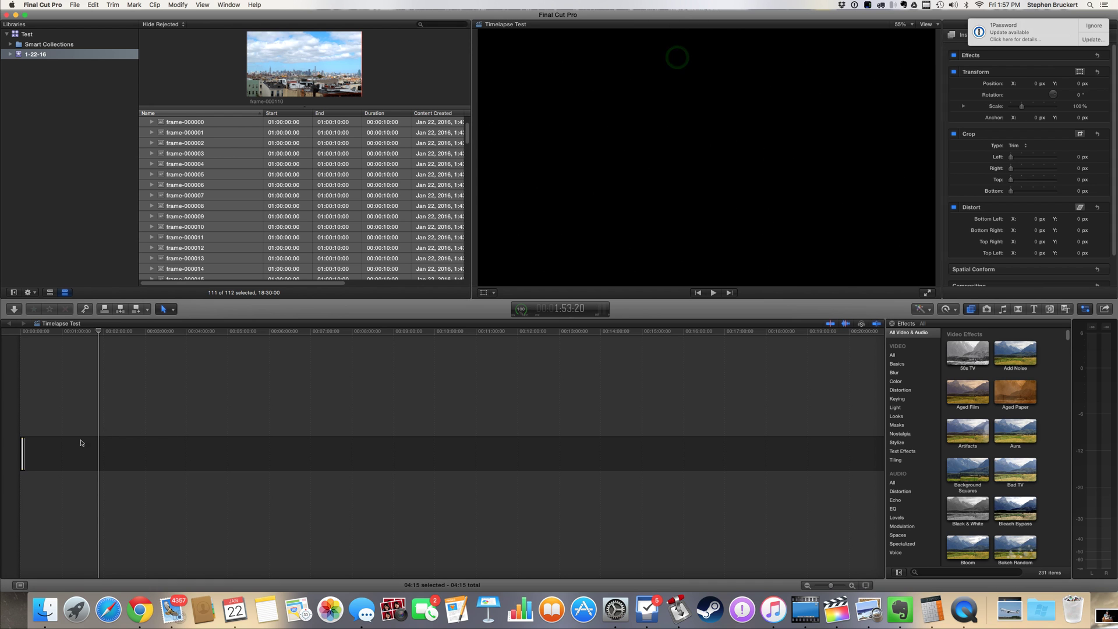
pyautogui.hotkey('shift', 'z')
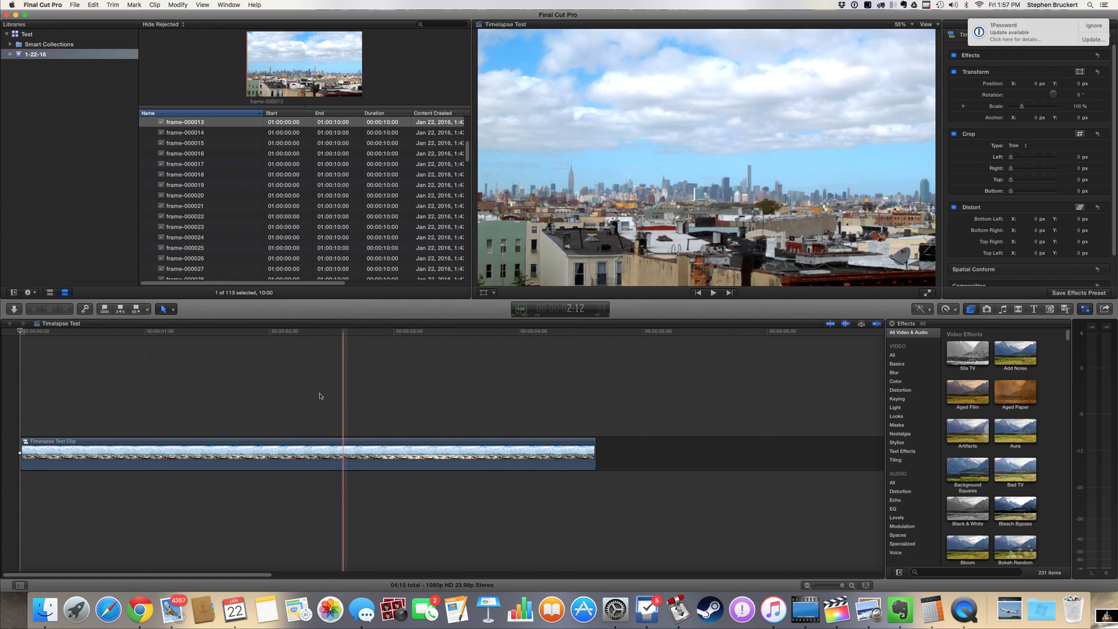
# - Play the time-lapse from the start, then filter the Effects browser to Color effects
pyautogui.press('s')
pyautogui.press('space')
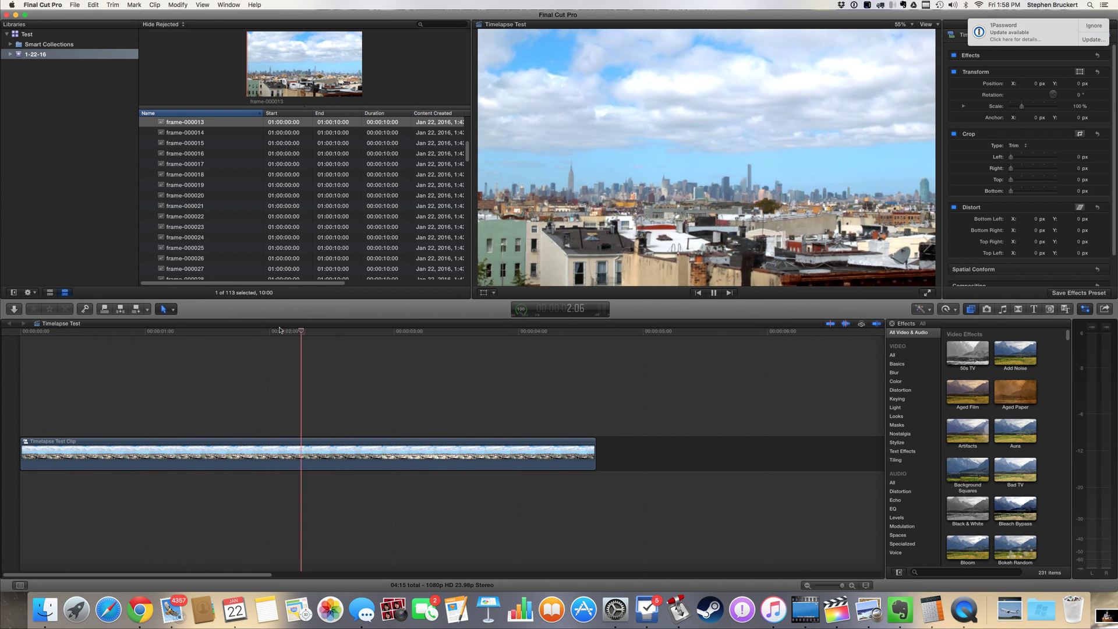
pyautogui.press('space')
pyautogui.click(140, 454)
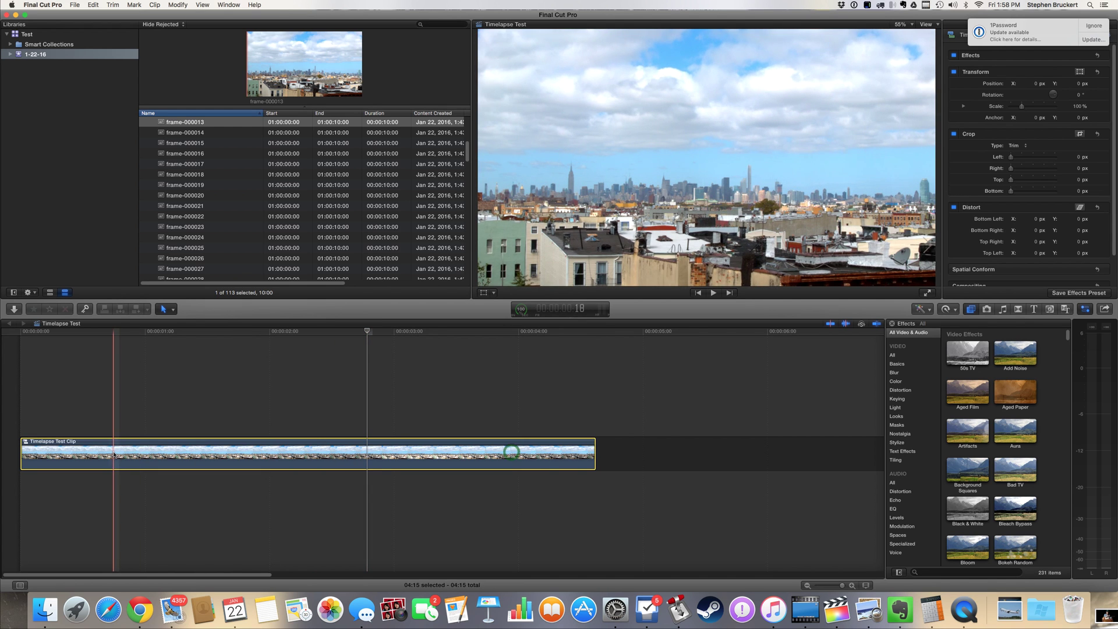
pyautogui.rightClick(149, 450)
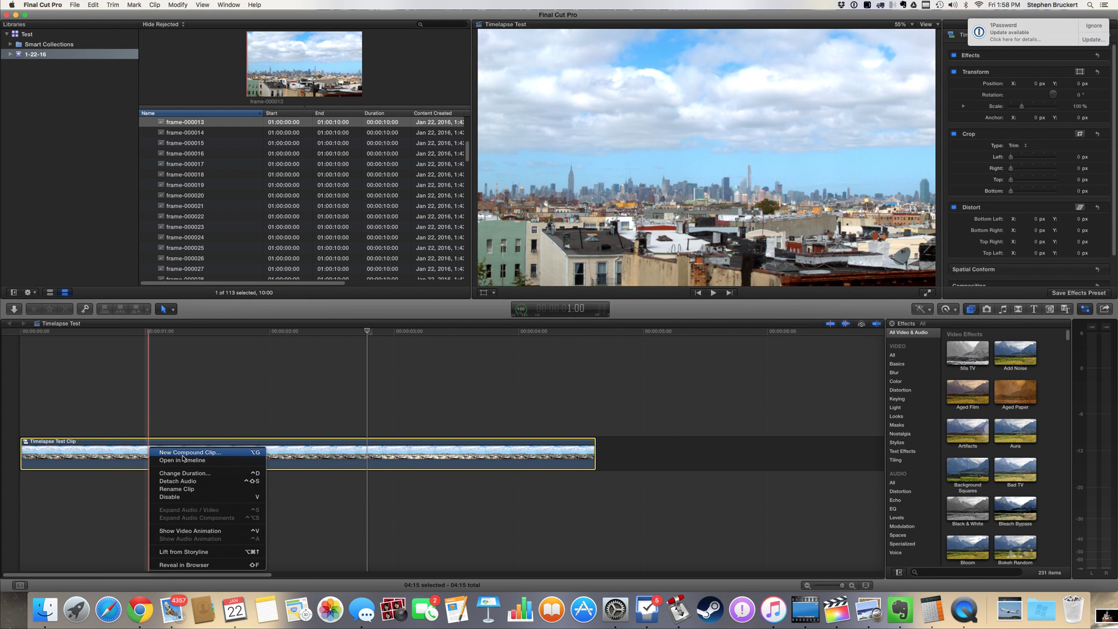
pyautogui.click(262, 391)
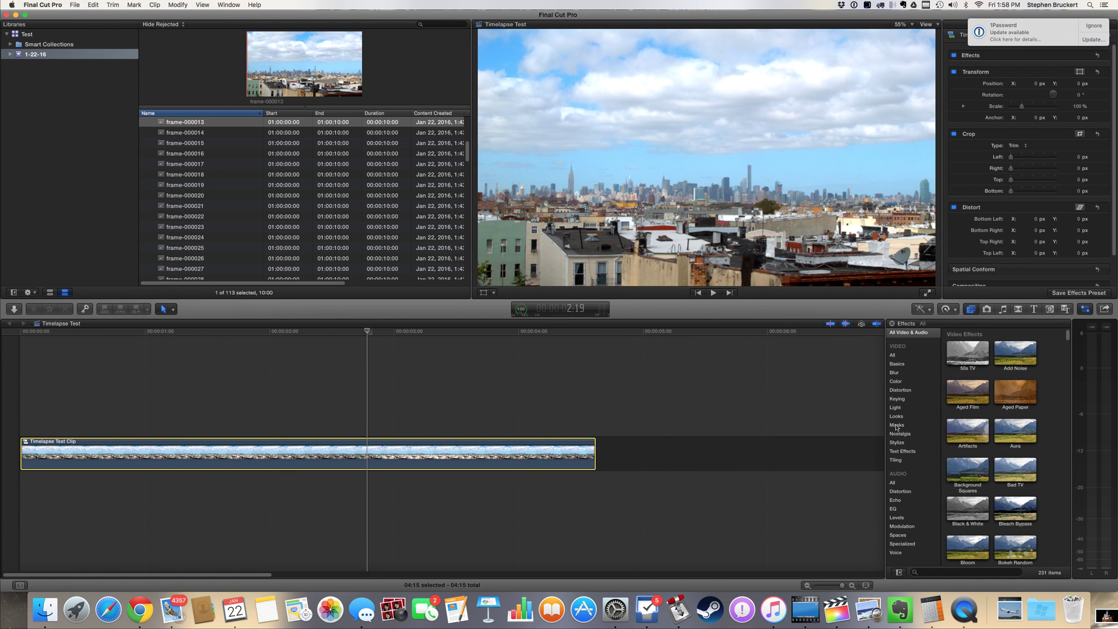
pyautogui.click(897, 382)
# - Apply Color Correction to Timelapse Test Clip and delete the accidentally added Cross Dissolve
pyautogui.moveTo(949, 380); pyautogui.dragTo(474, 459)
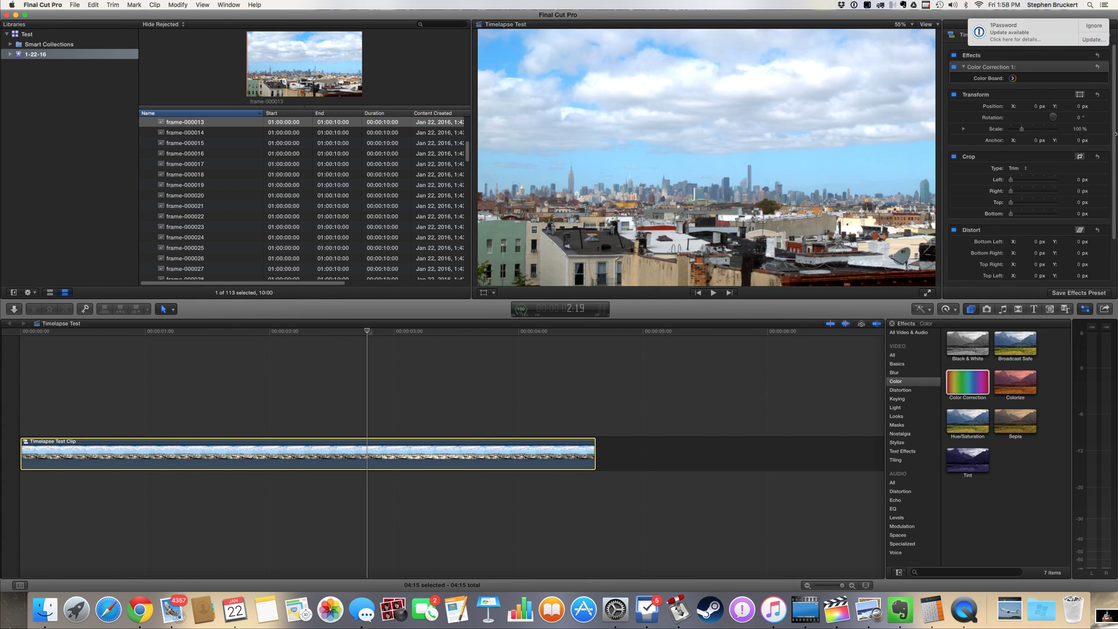
pyautogui.click(593, 449)
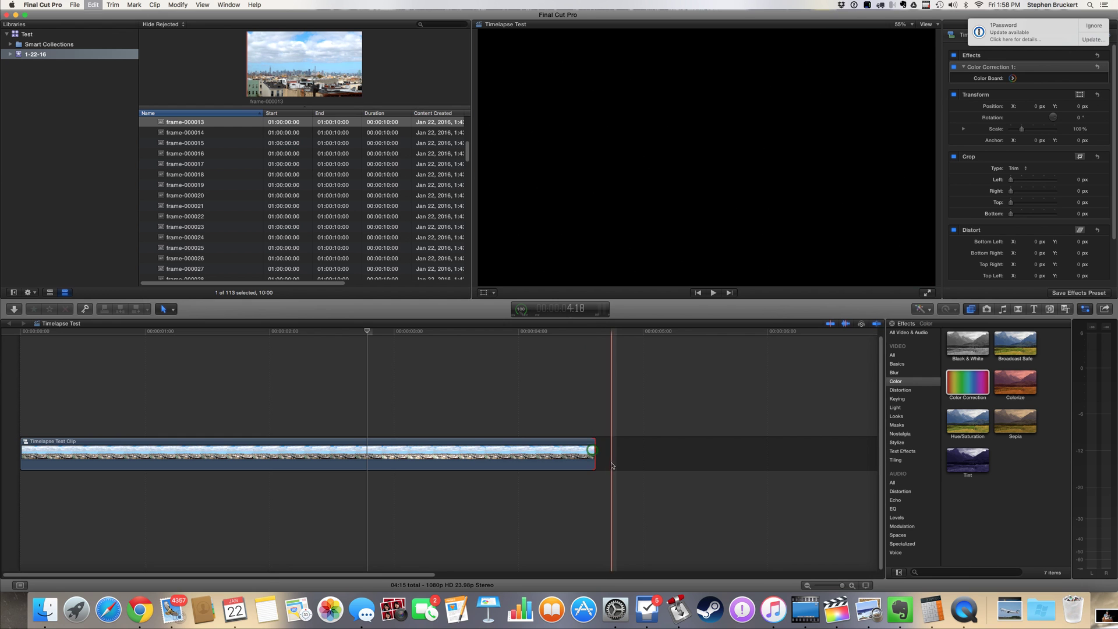
pyautogui.press('super+t')
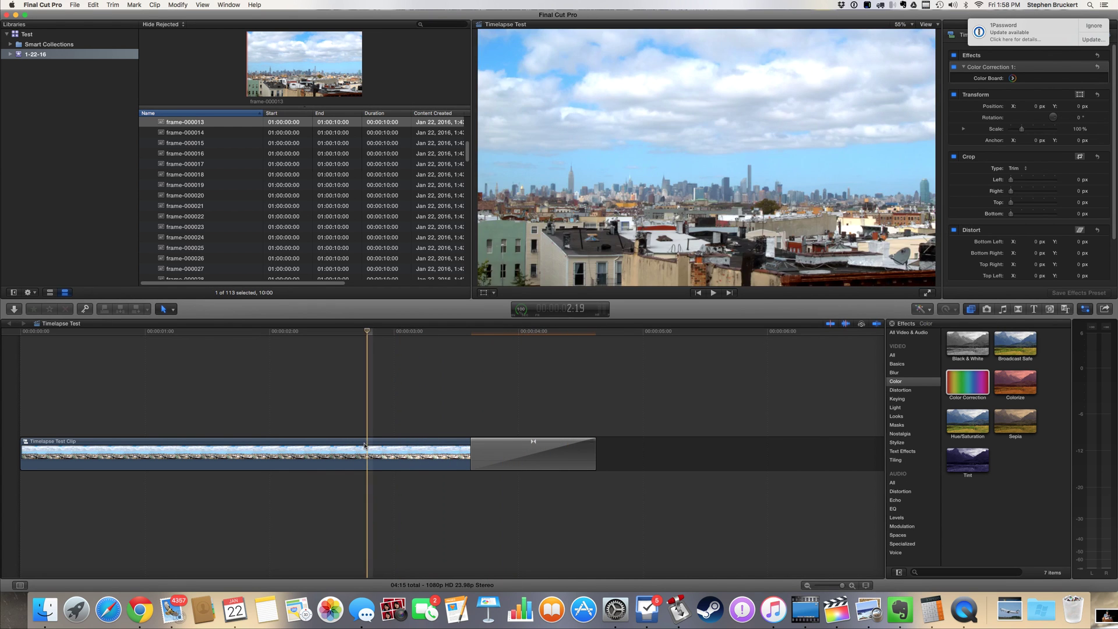
pyautogui.click(534, 459)
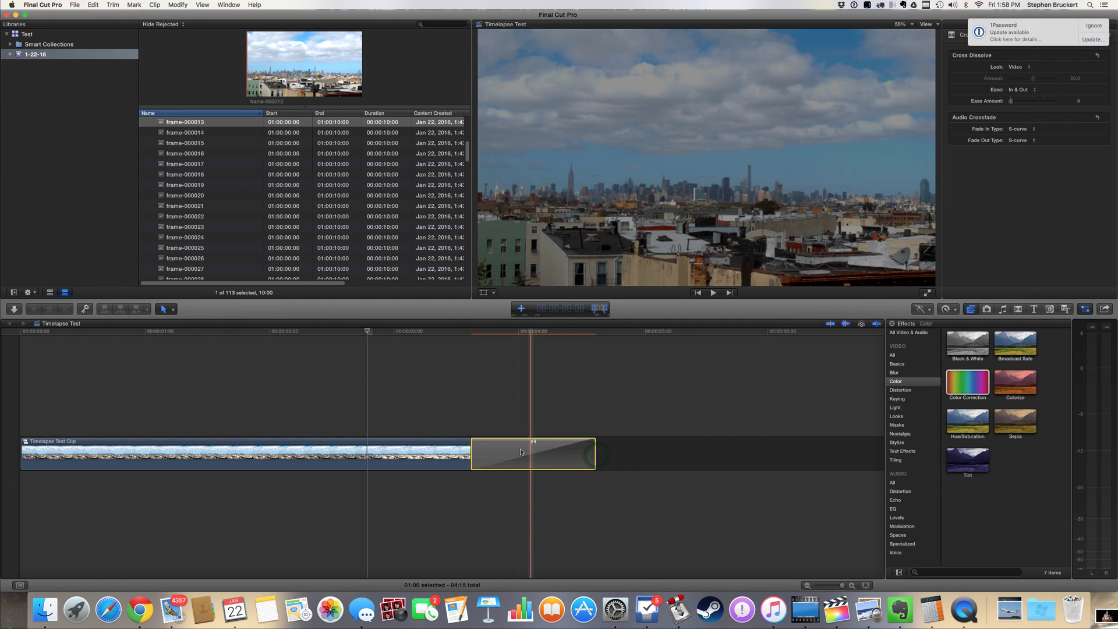
pyautogui.press('Delete')
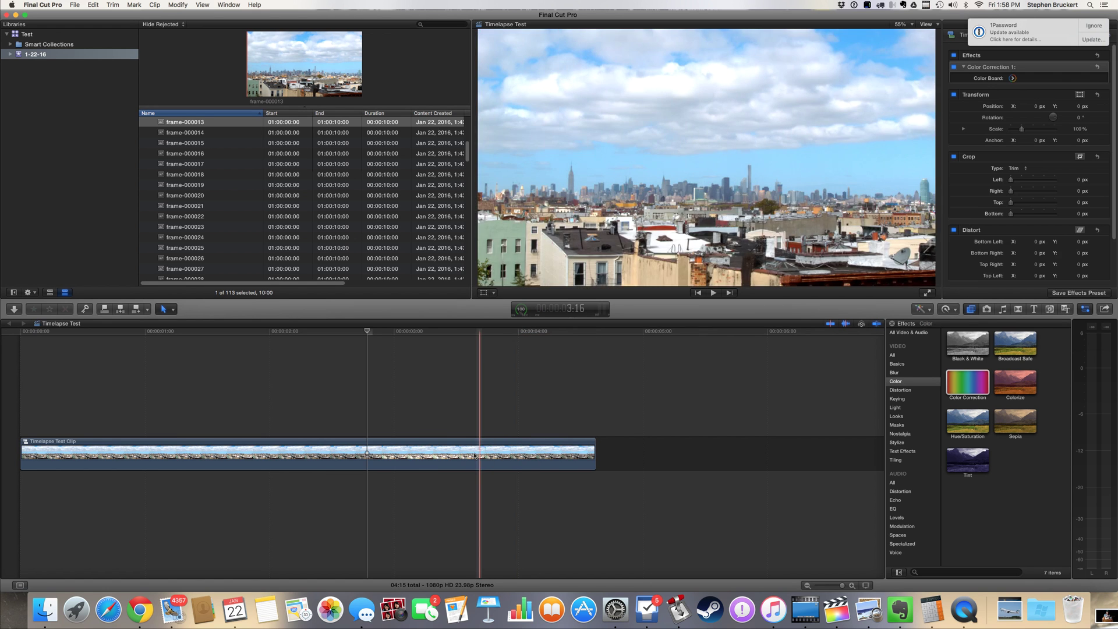
pyautogui.doubleClick(66, 447)
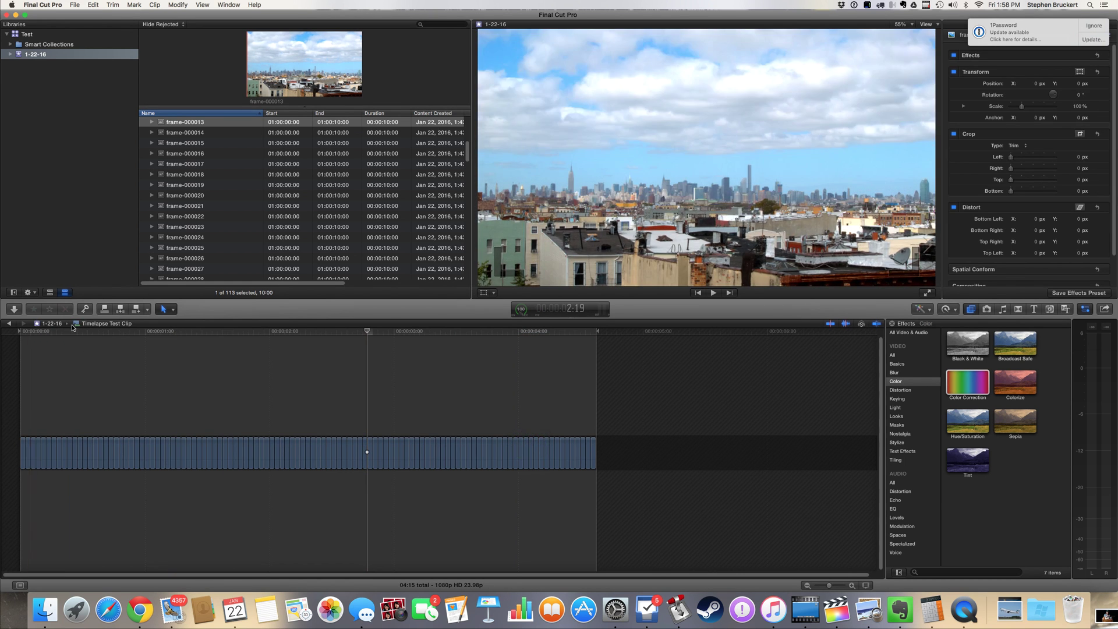
pyautogui.moveTo(187, 334); pyautogui.dragTo(91, 340)
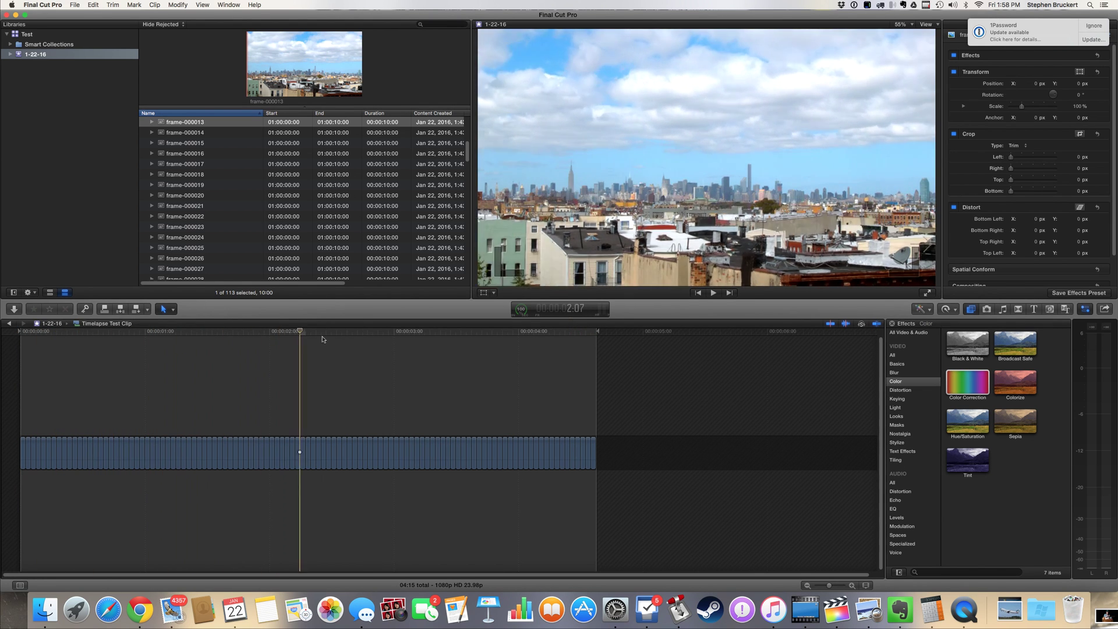
pyautogui.moveTo(587, 335); pyautogui.dragTo(119, 367)
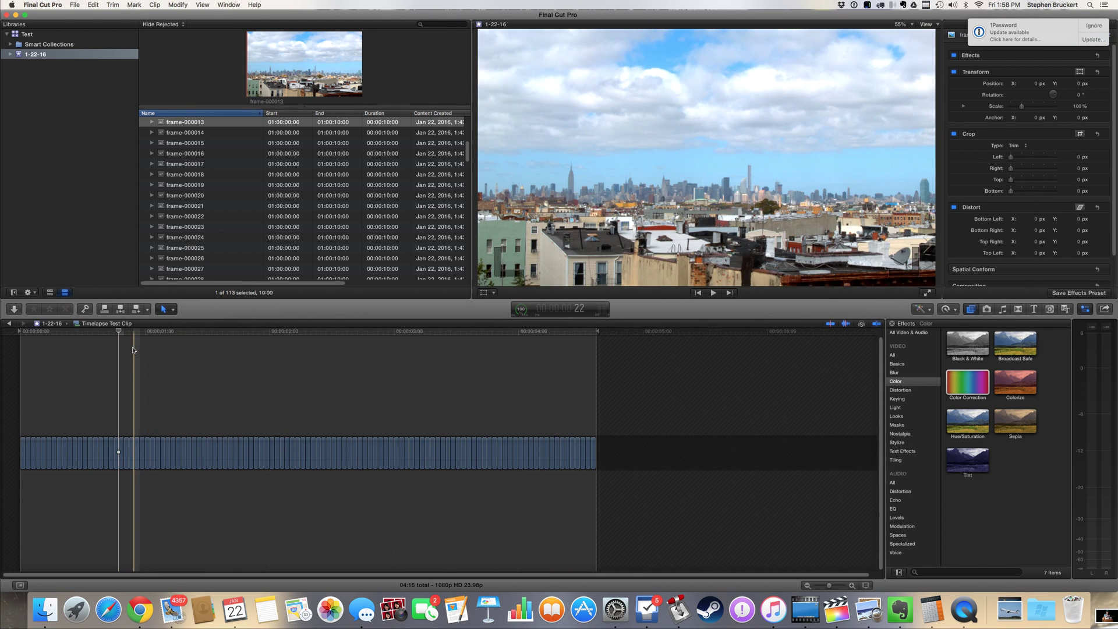
pyautogui.click(9, 323)
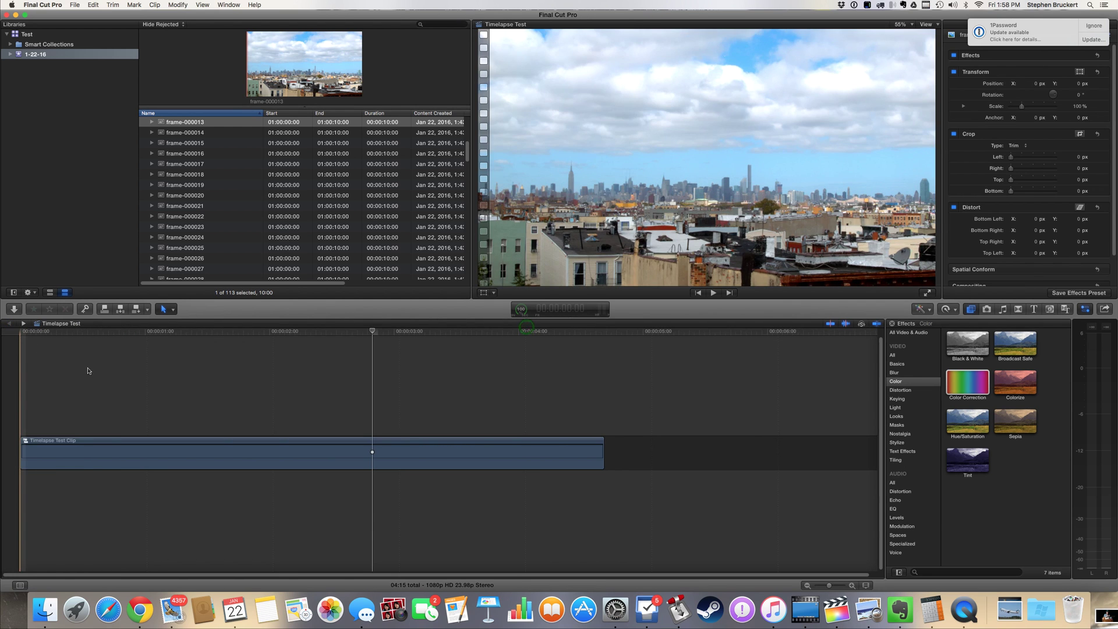